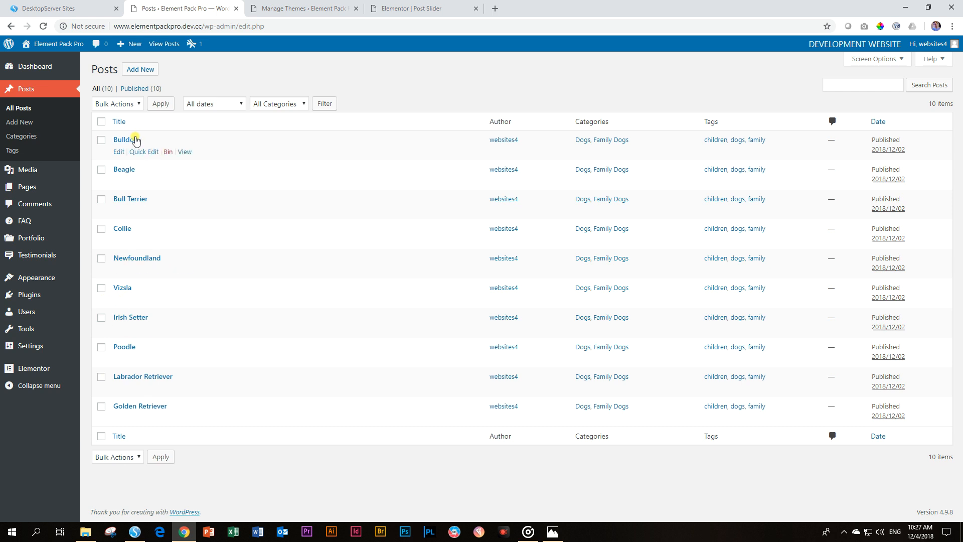
Close the Manage Themes page, find the Post Slider widget in the Elementor editor, and place it in the empty page area
click(356, 9)
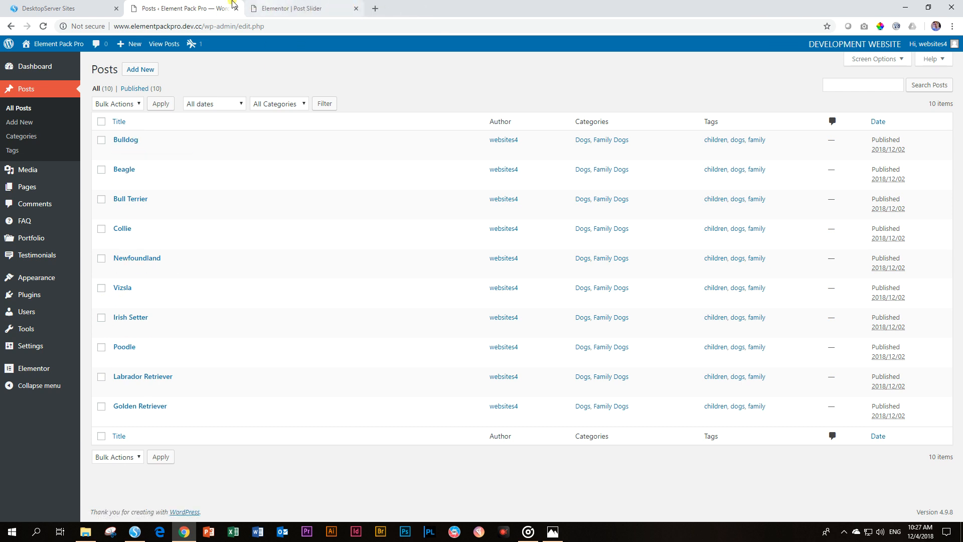
click(293, 5)
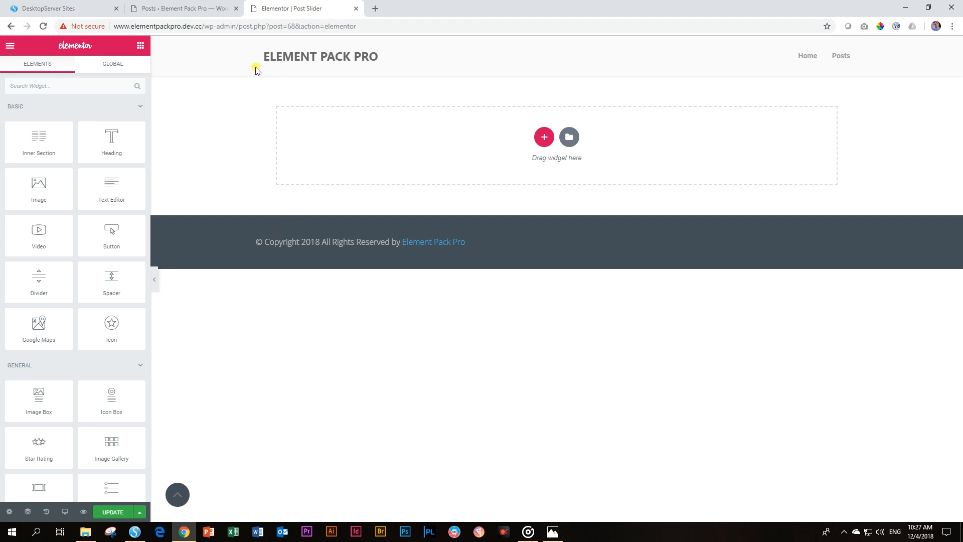
click(106, 87)
text(post sli)
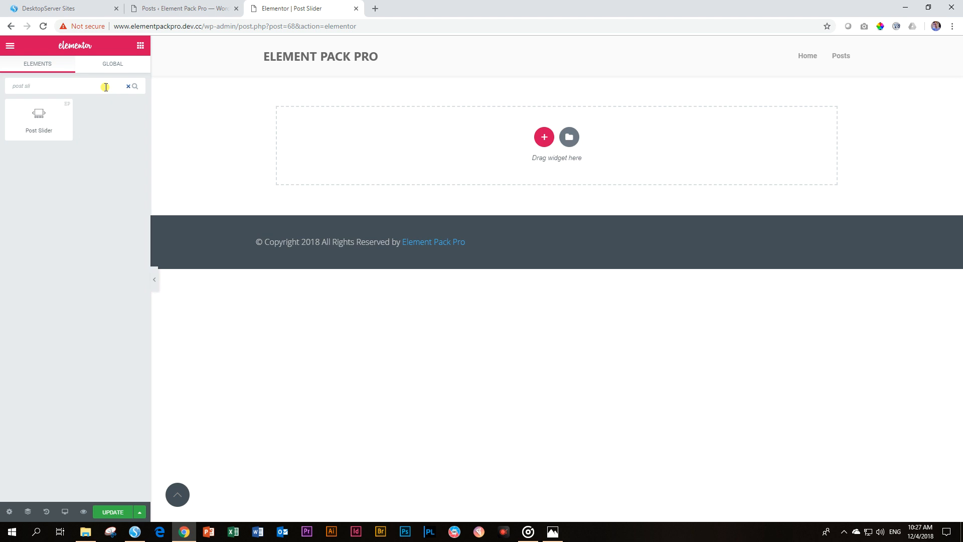
drag(40, 118, 562, 143)
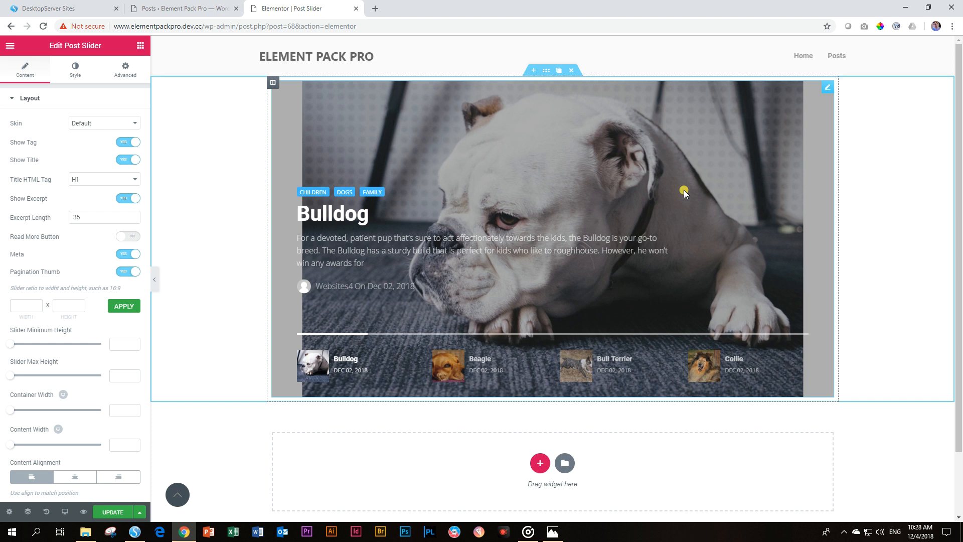
Set the content width of the section holding the post slider to Full Width
right_click(182, 114)
click(196, 126)
click(97, 161)
click(101, 184)
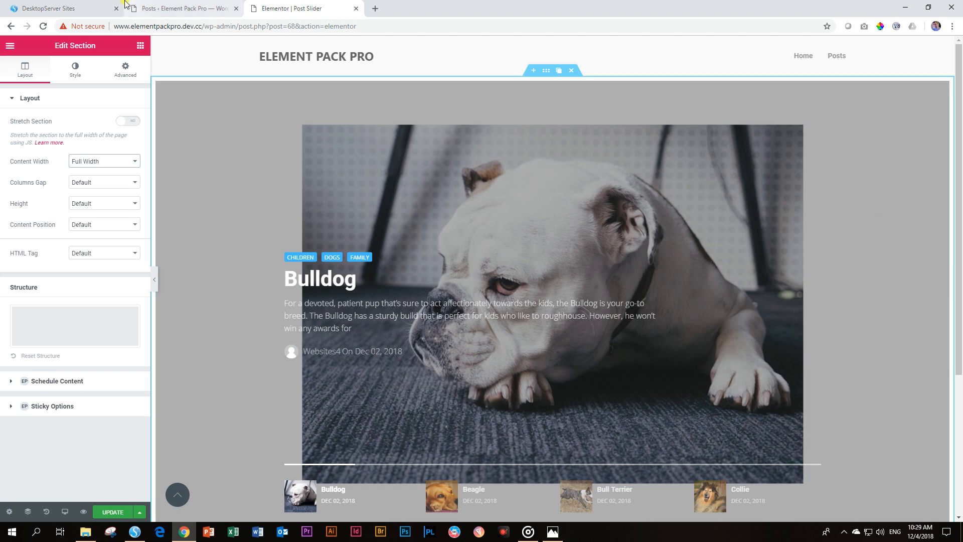
Open the Bulldog post for editing and examine the file details and dimensions of its featured image
click(198, 8)
click(131, 140)
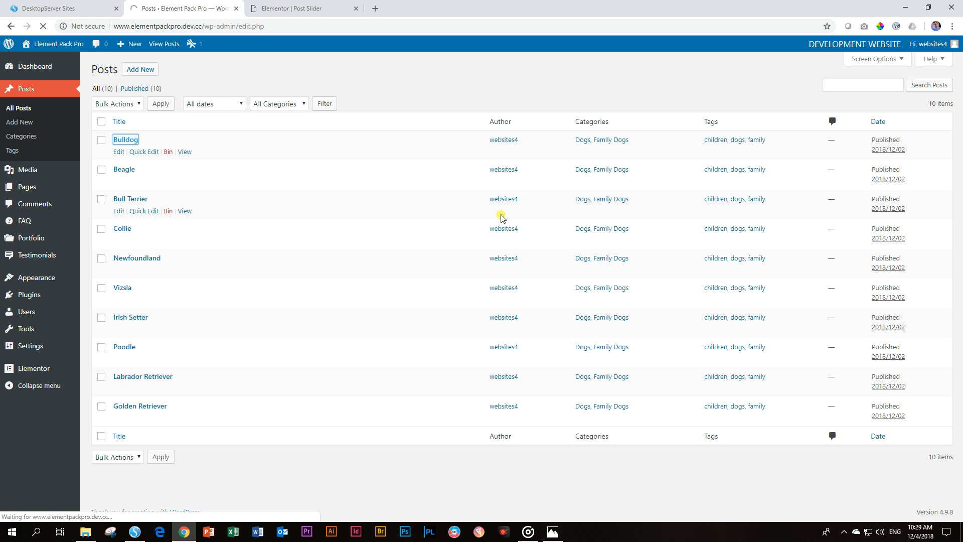
scroll(881, 237, down, 10)
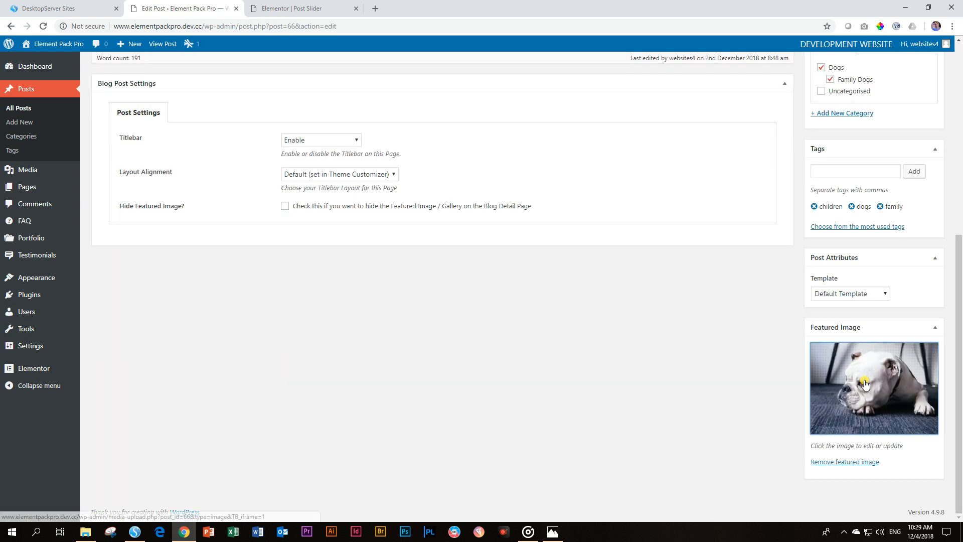
click(867, 378)
drag(868, 151, 892, 148)
click(917, 152)
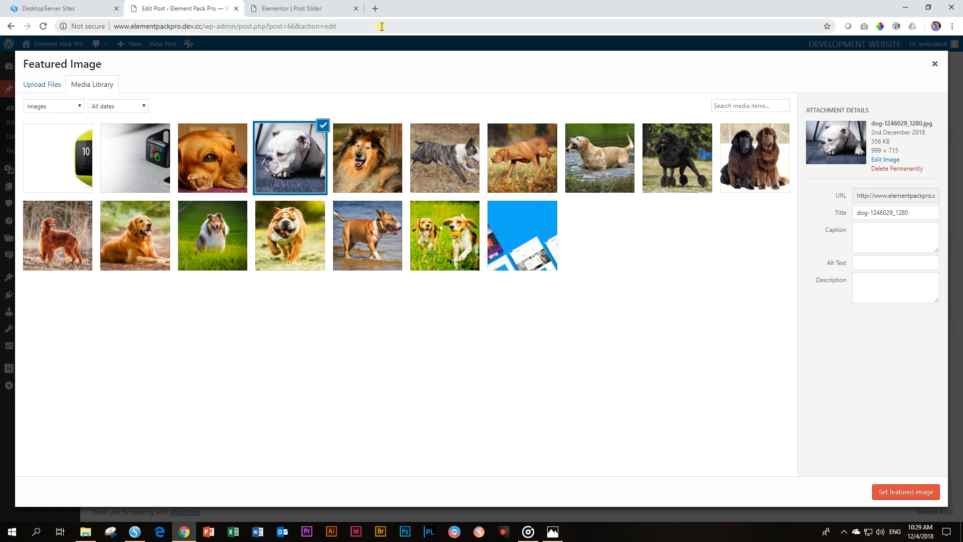
Return to the Elementor editor and set the slider section's content width to Boxed at about 1002
click(291, 8)
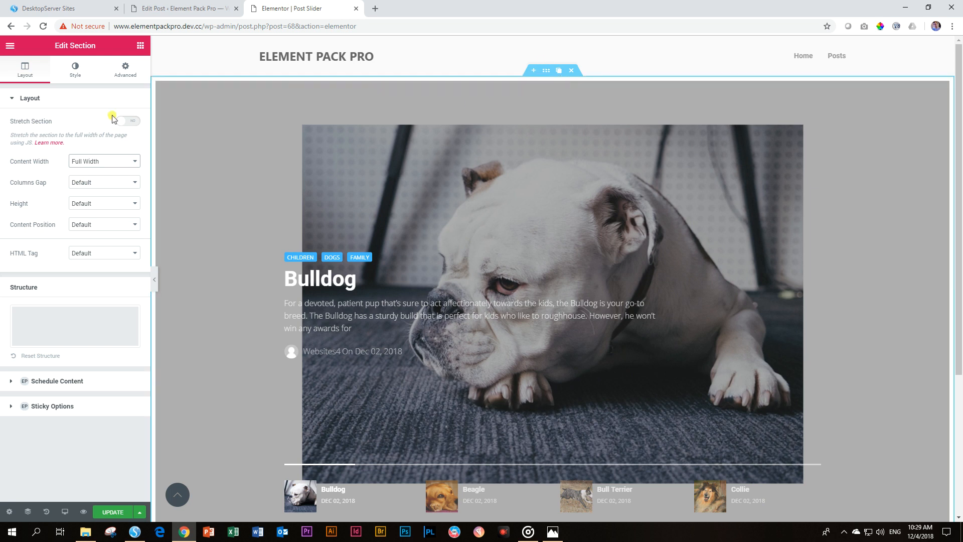
click(93, 164)
click(92, 169)
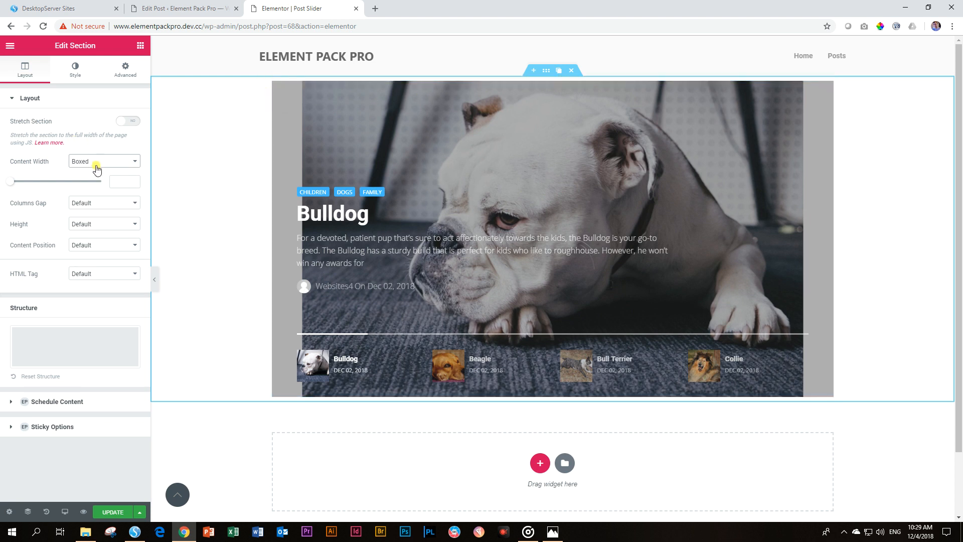
drag(11, 182, 52, 183)
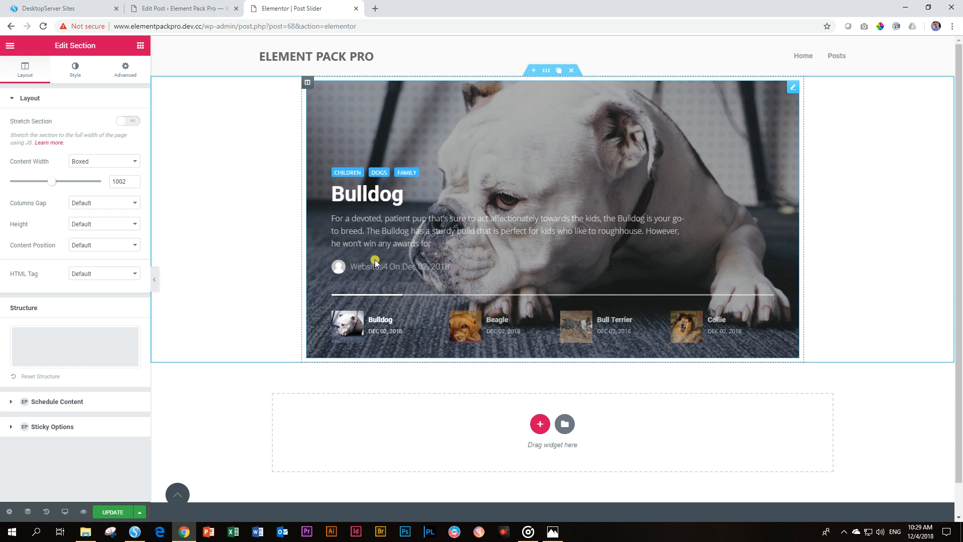
Examine the slider's Bulldog, Beagle, Bull Terrier and Collie slides by switching between their thumbnails
click(504, 330)
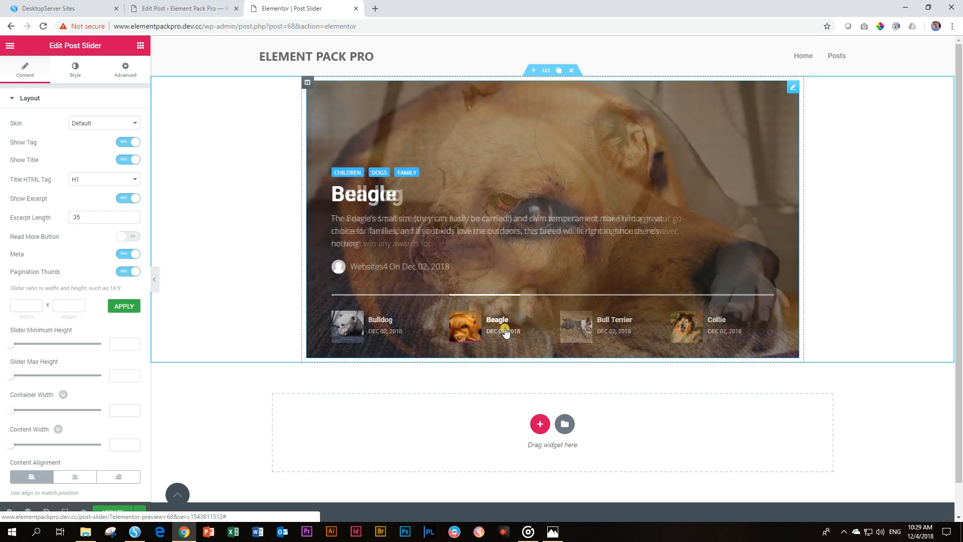
click(582, 325)
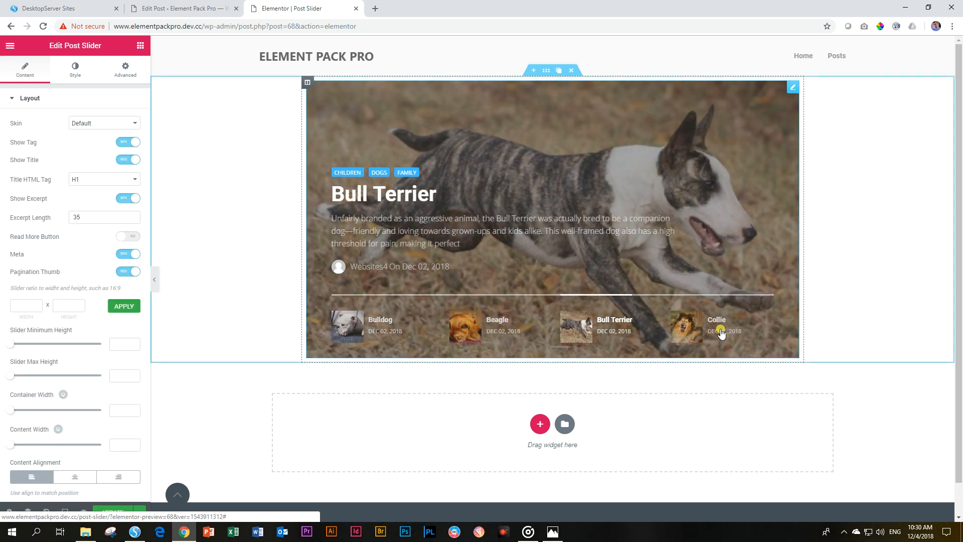
click(720, 332)
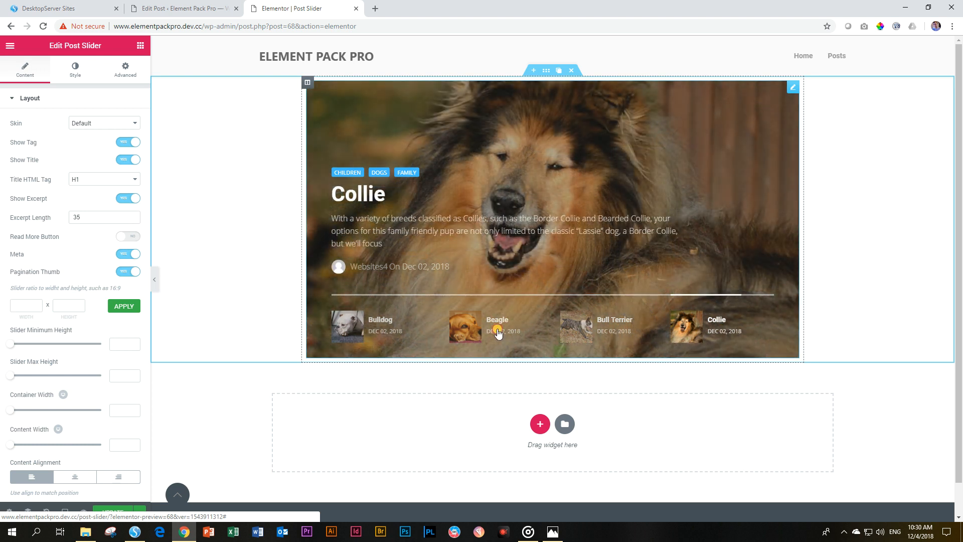
click(497, 330)
click(376, 327)
click(490, 327)
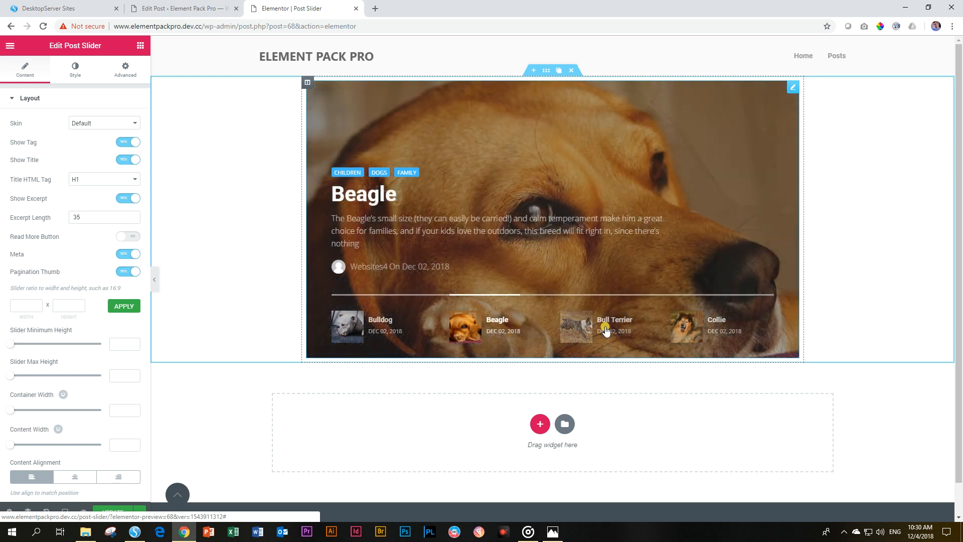
click(605, 330)
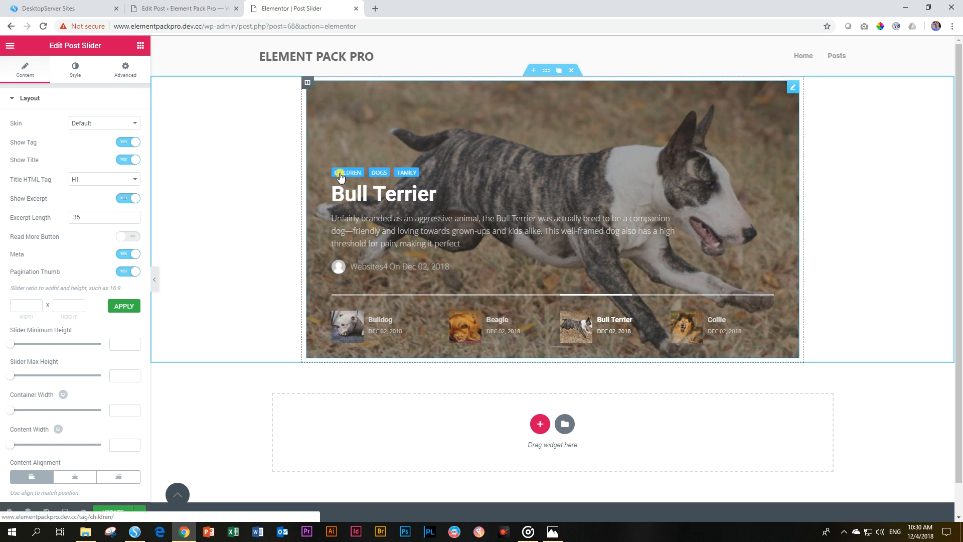
Examine the post slider's query settings, including the categories available for filtering the posts
scroll(92, 276, down, 1)
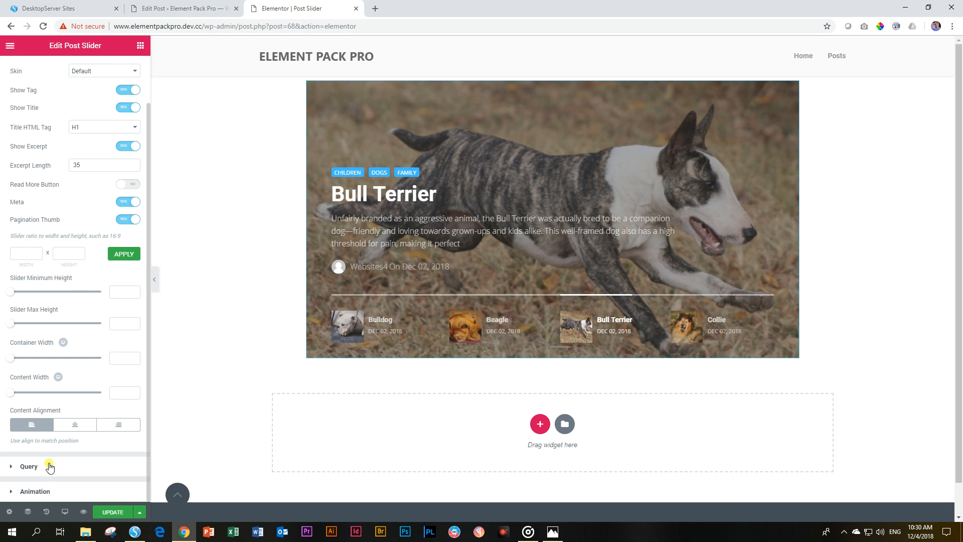
click(21, 466)
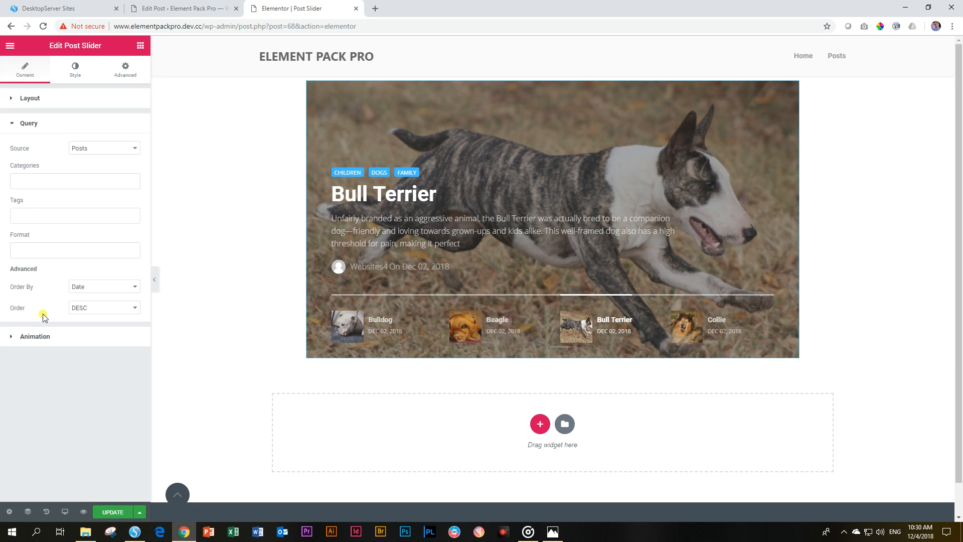
click(48, 179)
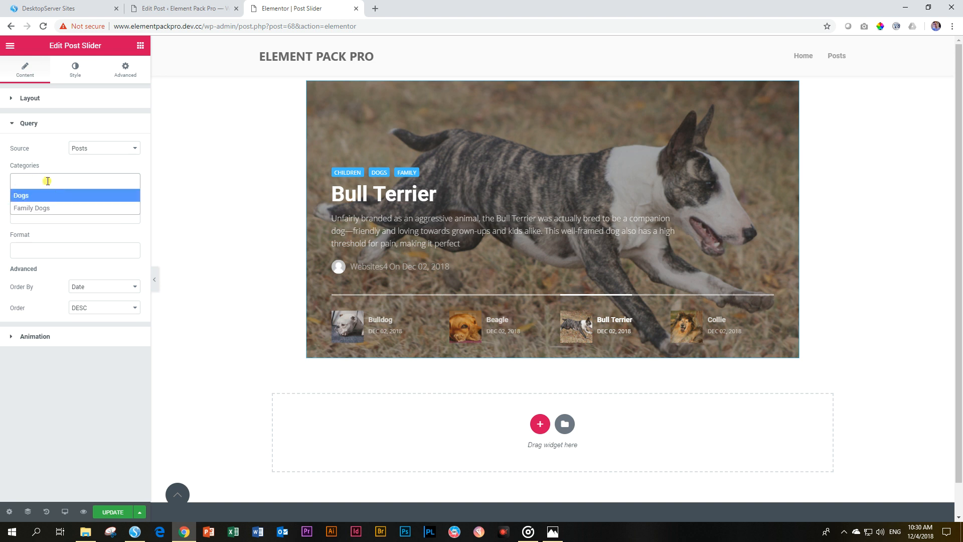
click(27, 179)
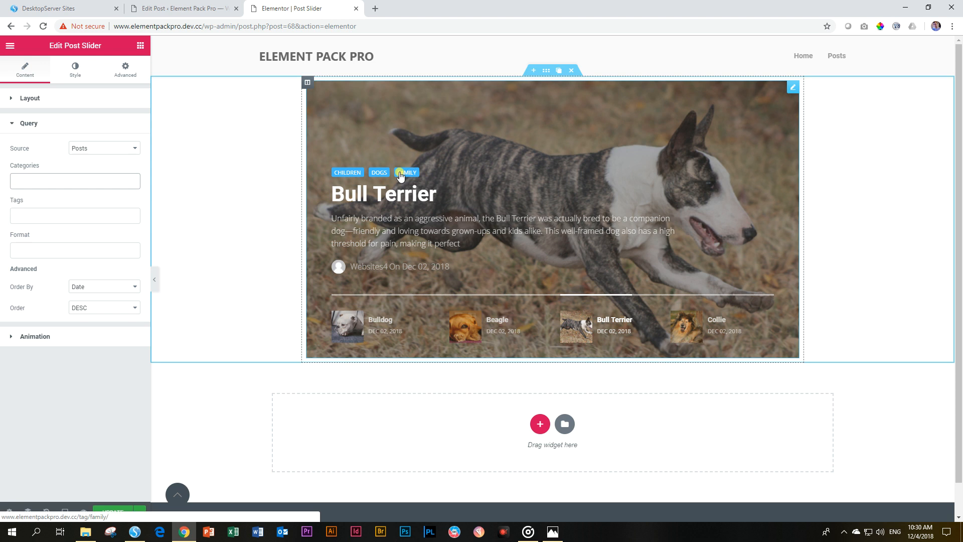
Hide the post excerpt in the slider's layout settings and show it again
click(12, 101)
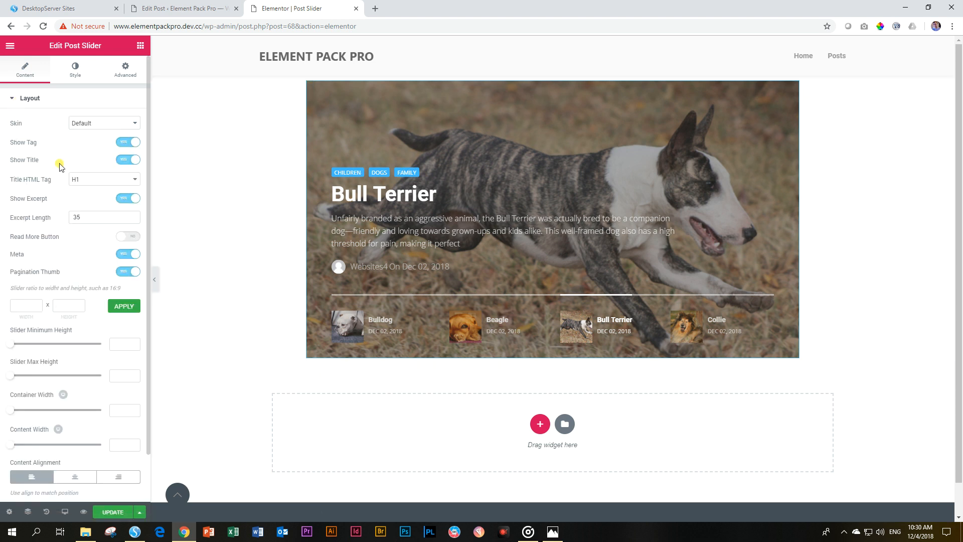
click(129, 199)
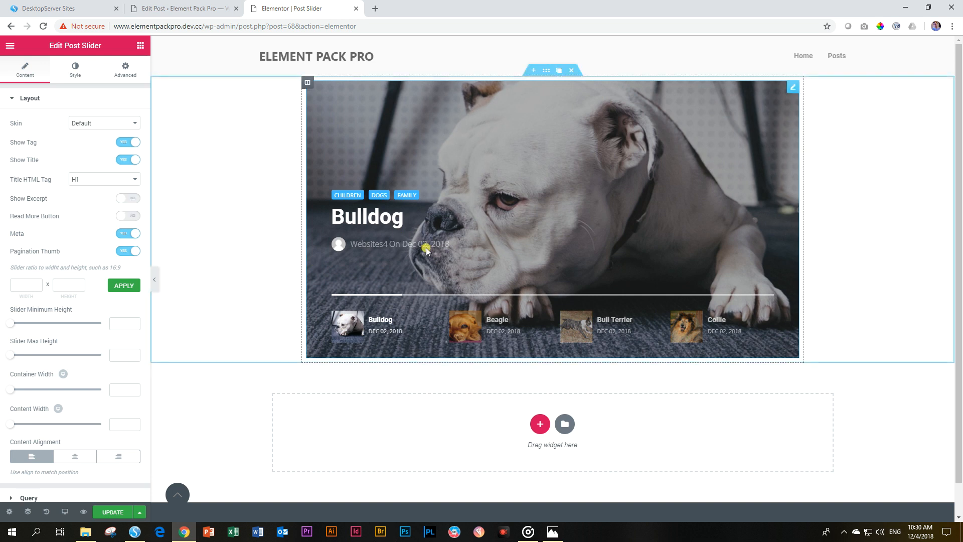
click(125, 199)
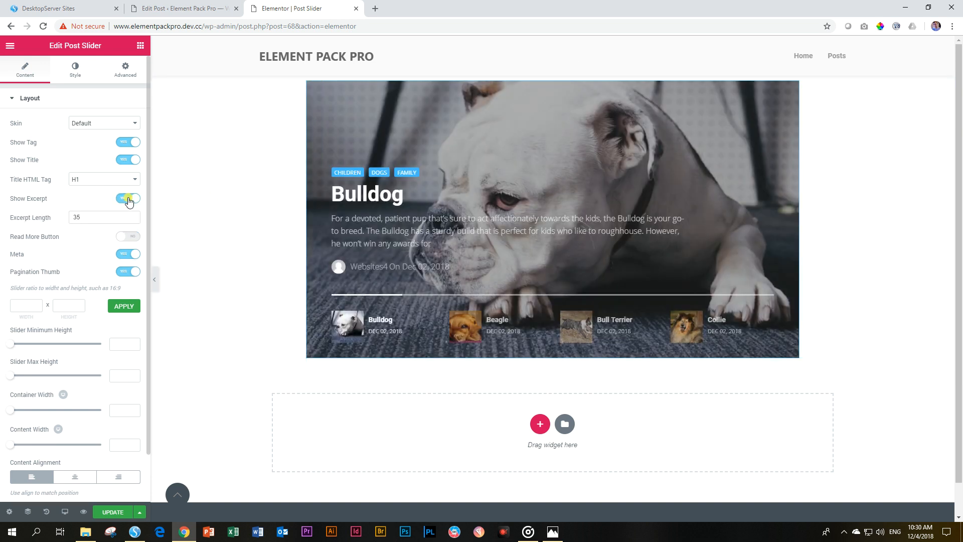
Try excerpt lengths of 15 and 50, return the length to 35, and enable the Read More button
drag(94, 218, 23, 217)
text(15)
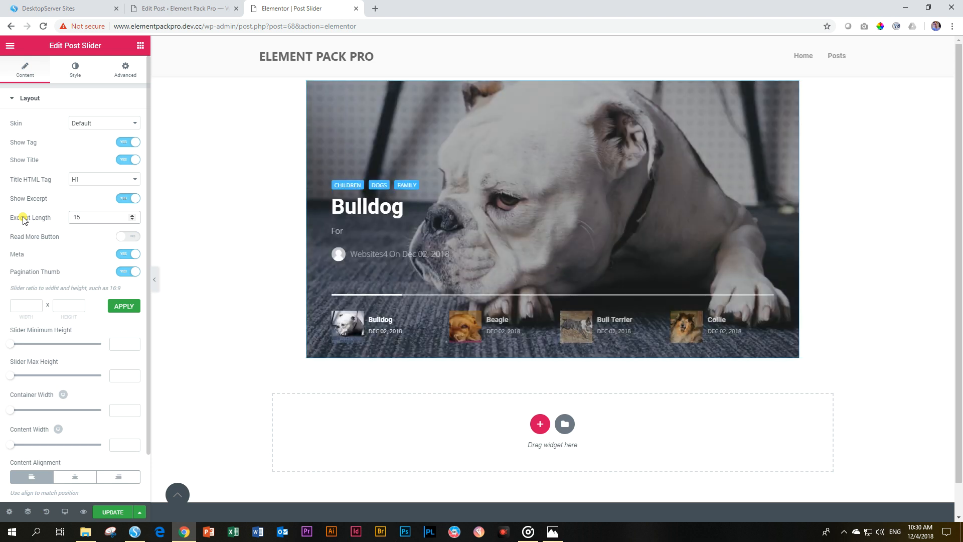
drag(85, 217, 29, 217)
text(50)
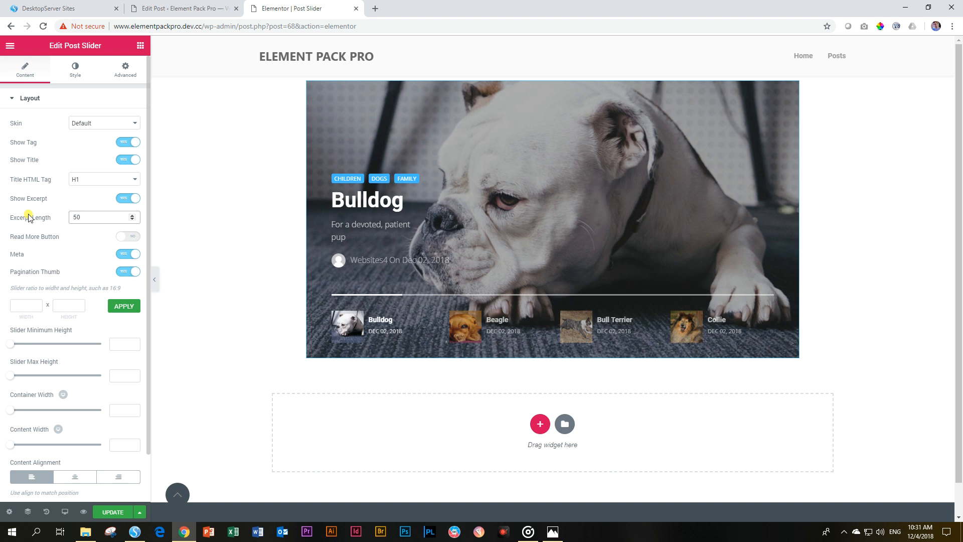
drag(82, 217, 45, 222)
text(35)
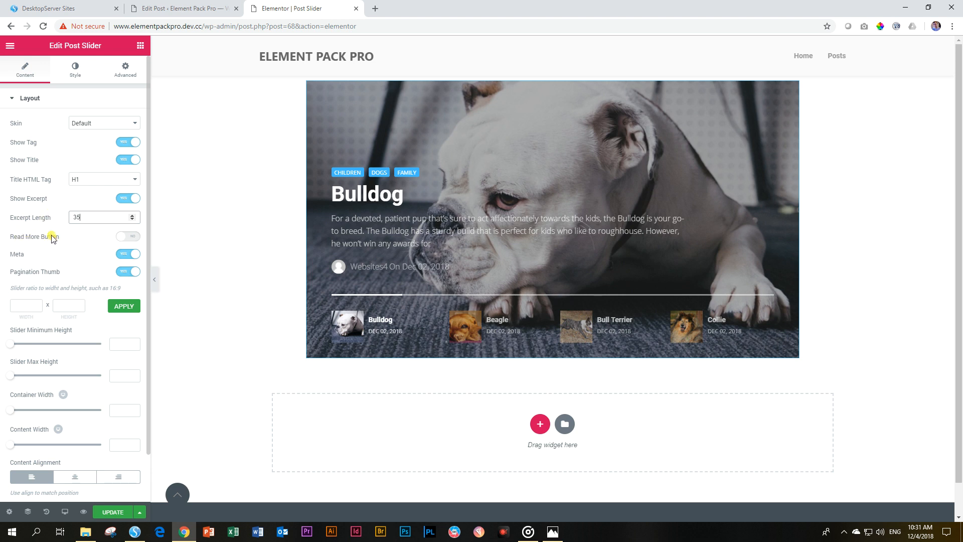
click(129, 238)
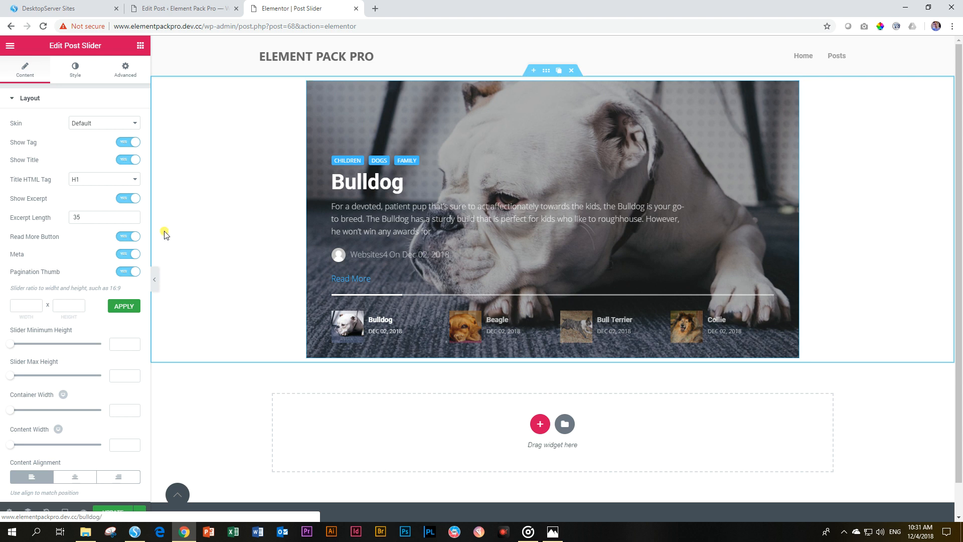
Try a narrower boxed content width of about 857 for the slider's section and set it to about 1014
right_click(239, 129)
click(249, 138)
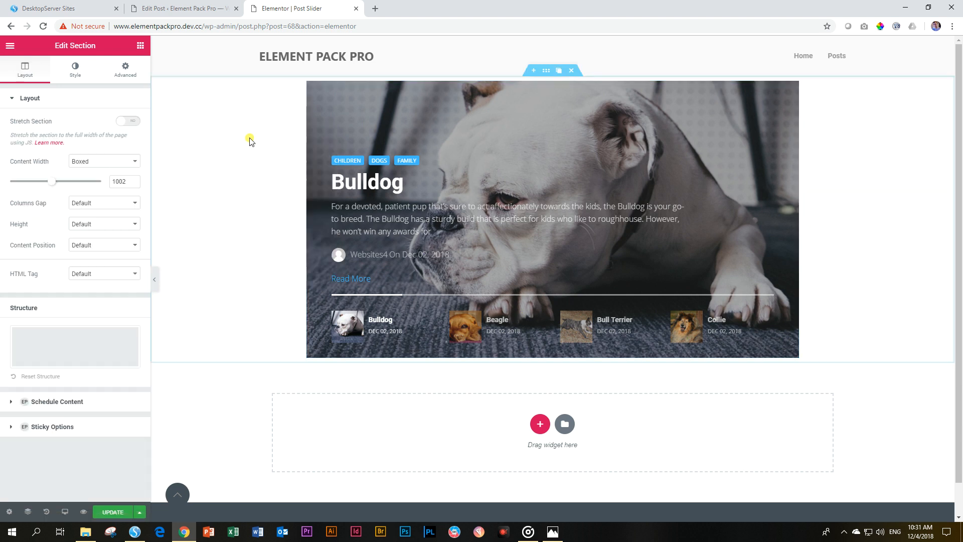
mouse_move(32, 179)
mouse_down()
mouse_move(56, 184)
mouse_move(40, 183)
mouse_up()
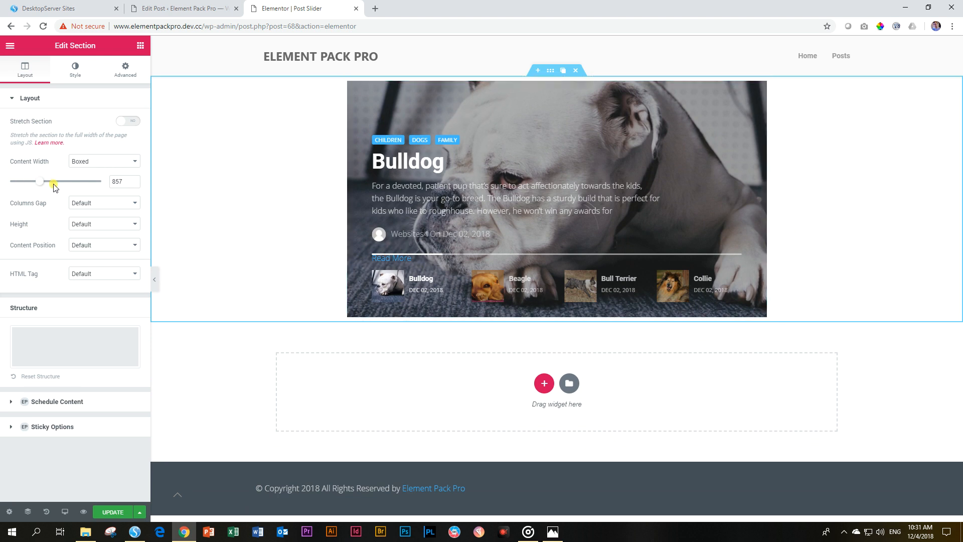
drag(40, 183, 53, 186)
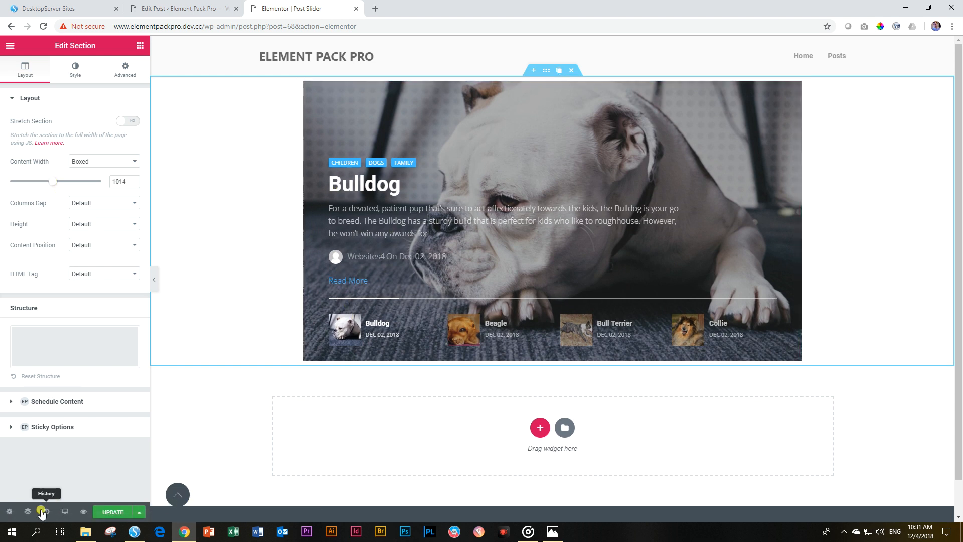
Preview the page in a phone-width browser window and check the Beagle, Bull Terrier and Collie slides
click(83, 511)
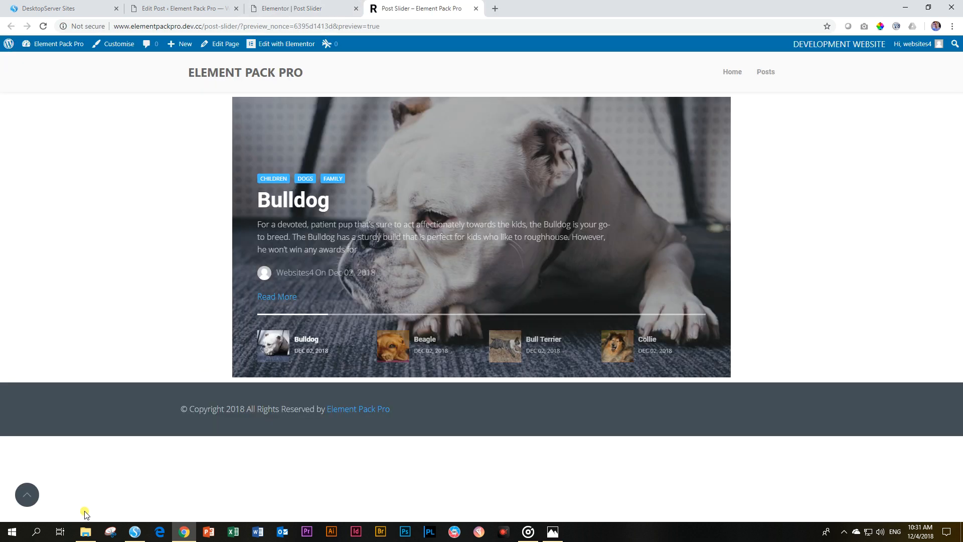
click(928, 8)
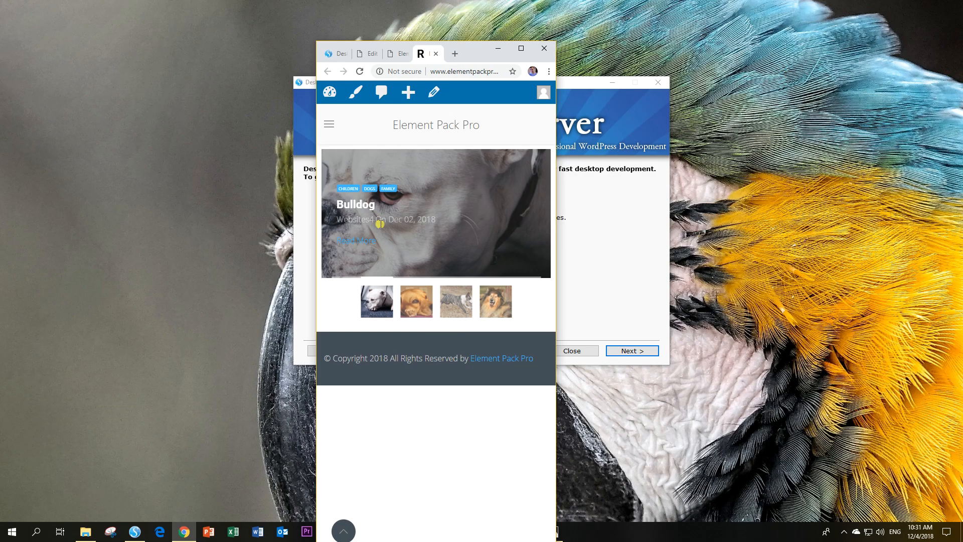
click(410, 301)
click(451, 303)
click(495, 303)
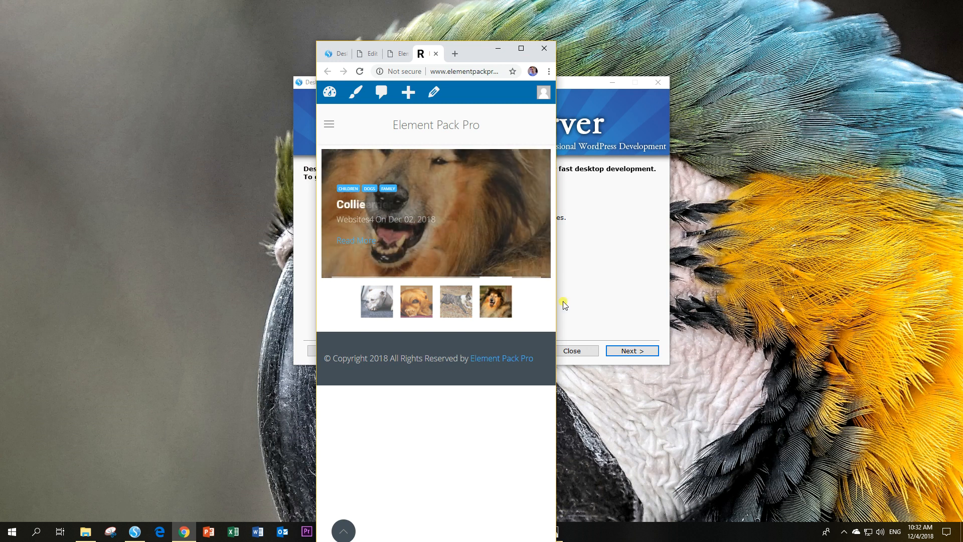
Widen the preview to tablet size, check all four slides, and return to the Elementor editor in a maximized window
drag(555, 300, 721, 295)
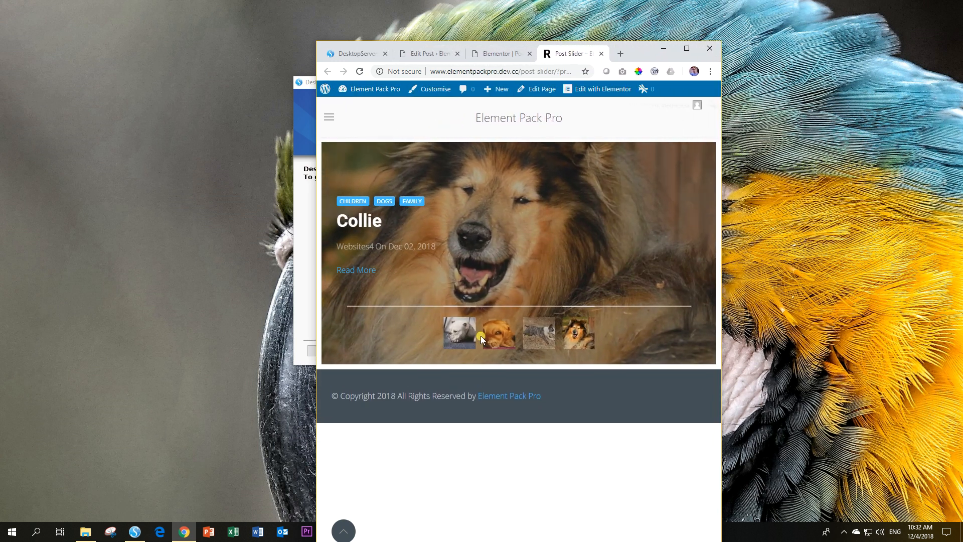
click(473, 337)
click(507, 340)
click(548, 339)
click(575, 335)
click(686, 48)
click(298, 8)
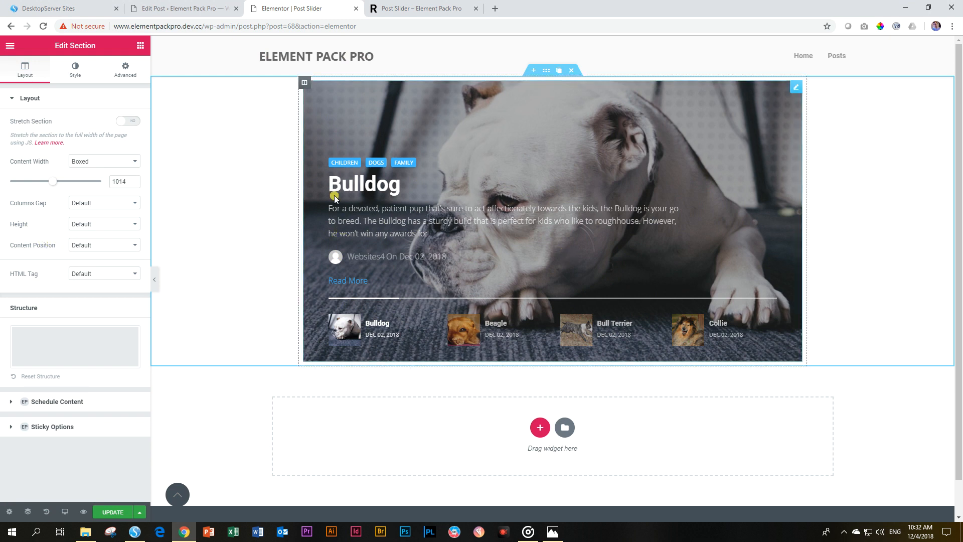
Set the Post Slider's width-to-height ratio to 1 x 1 and apply it
click(344, 135)
scroll(78, 219, down, 3)
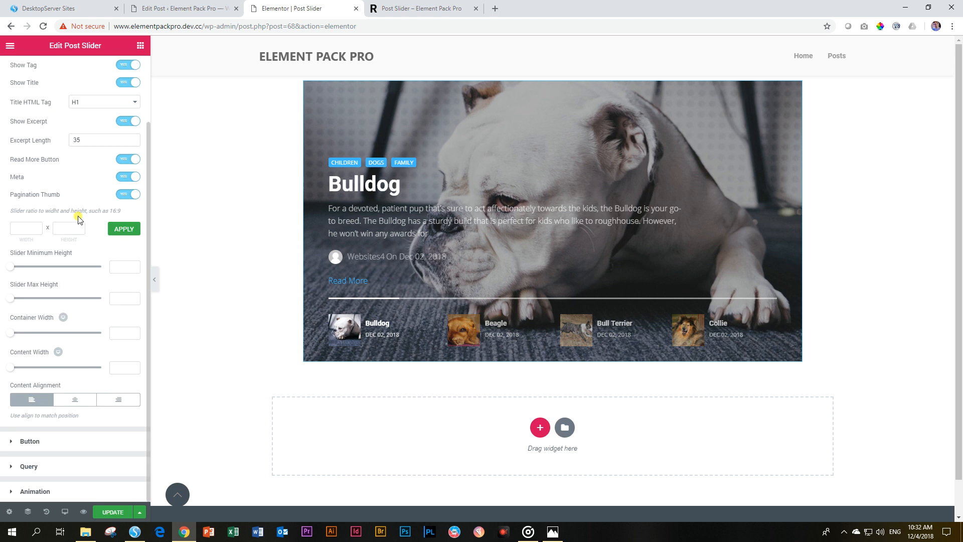
click(26, 227)
text(1)
key(Tab)
click(128, 230)
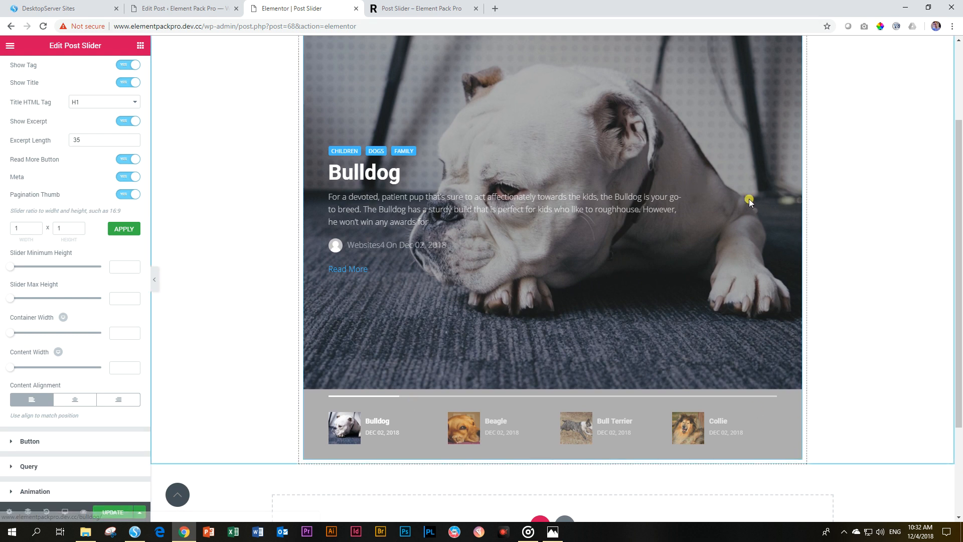
scroll(822, 202, up, 1)
scroll(822, 202, up, 1)
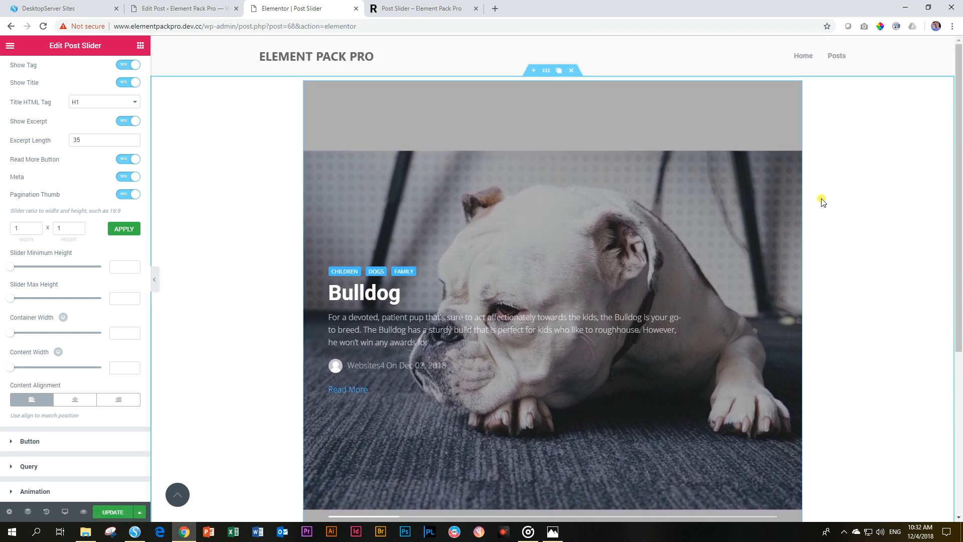
Narrow the boxed content width of the slider's section to about 718
right_click(218, 111)
click(236, 118)
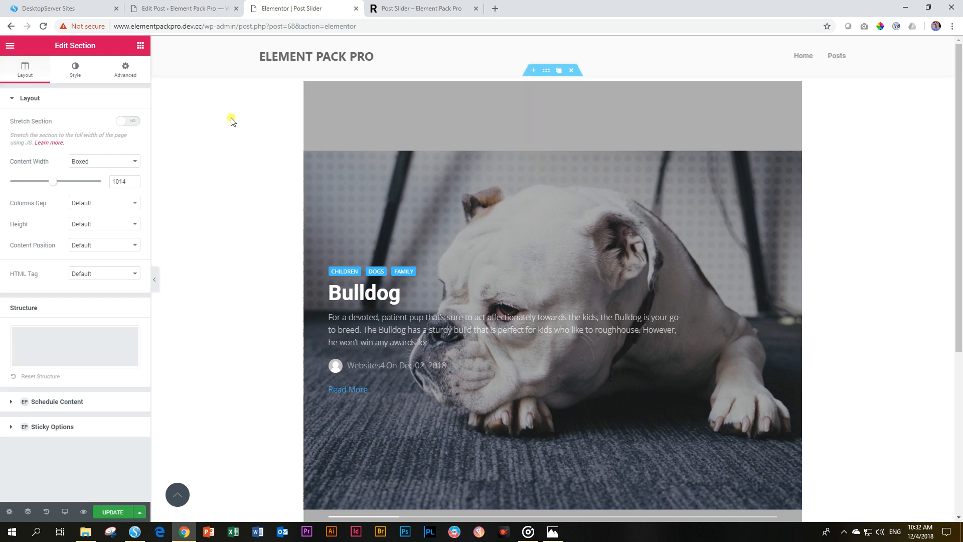
drag(52, 185, 26, 184)
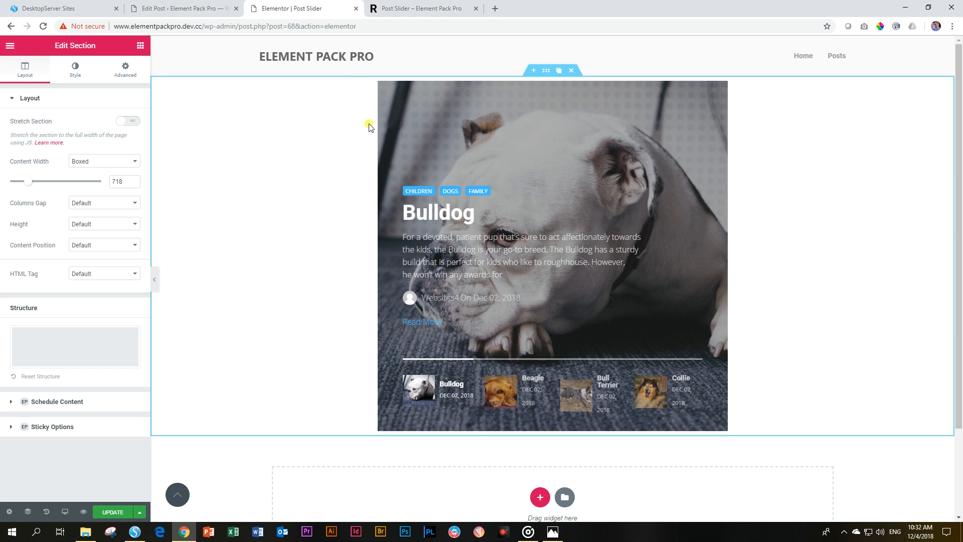
Check the Beagle, Collie, Bull Terrier and Bulldog slides in the narrowed square slider
click(522, 393)
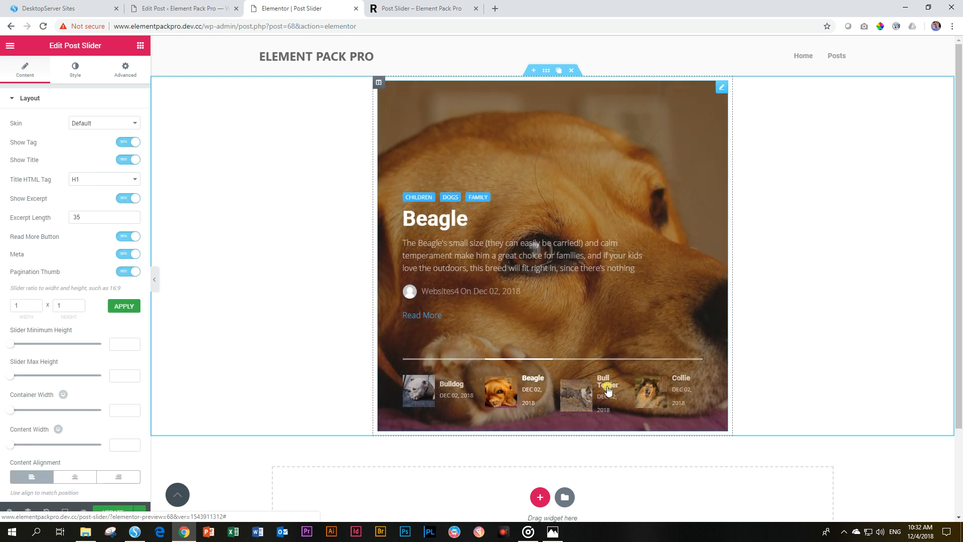
click(677, 393)
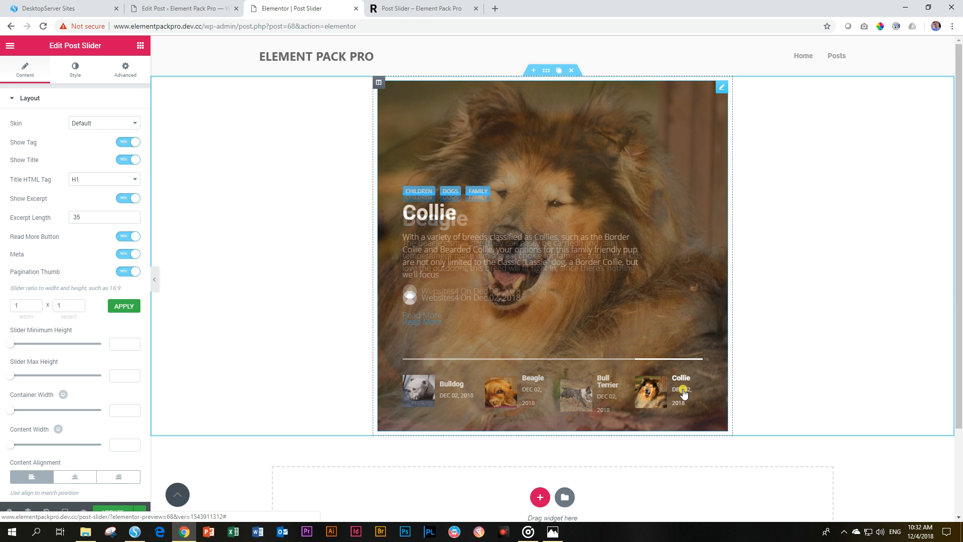
click(594, 399)
click(528, 399)
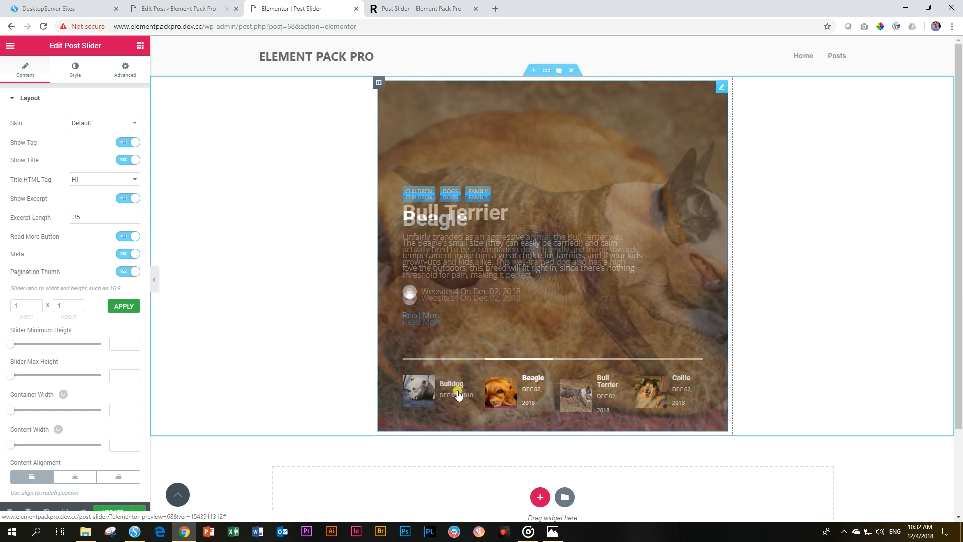
click(445, 393)
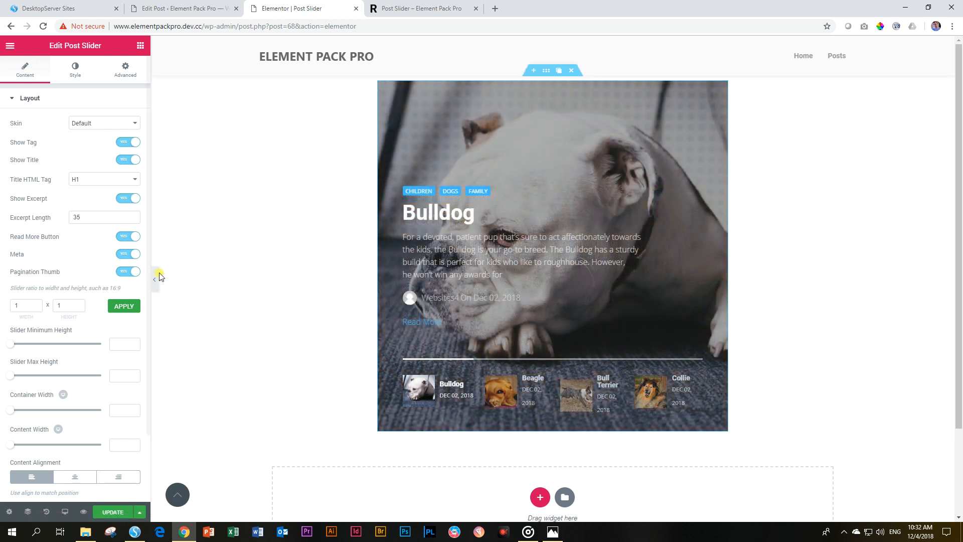
scroll(177, 286, down, 2)
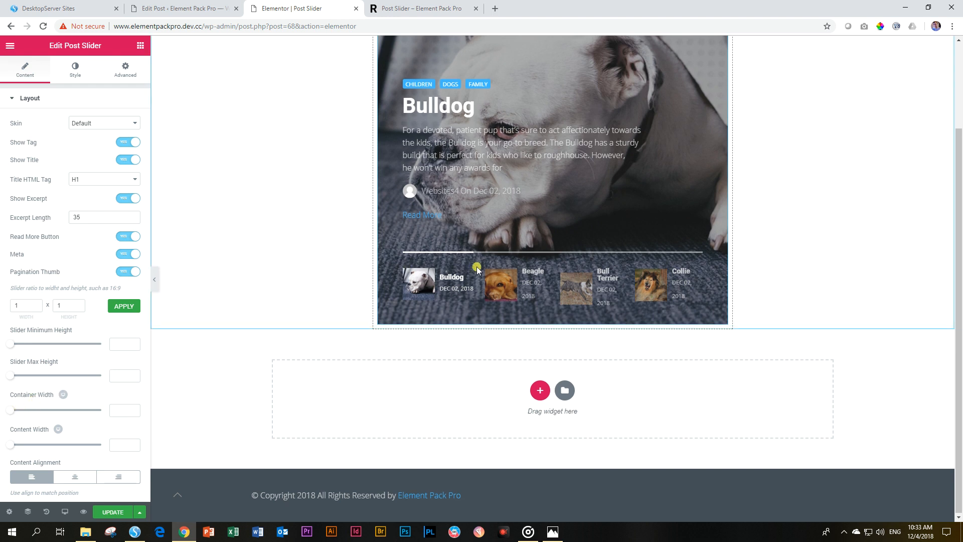
scroll(679, 236, up, 2)
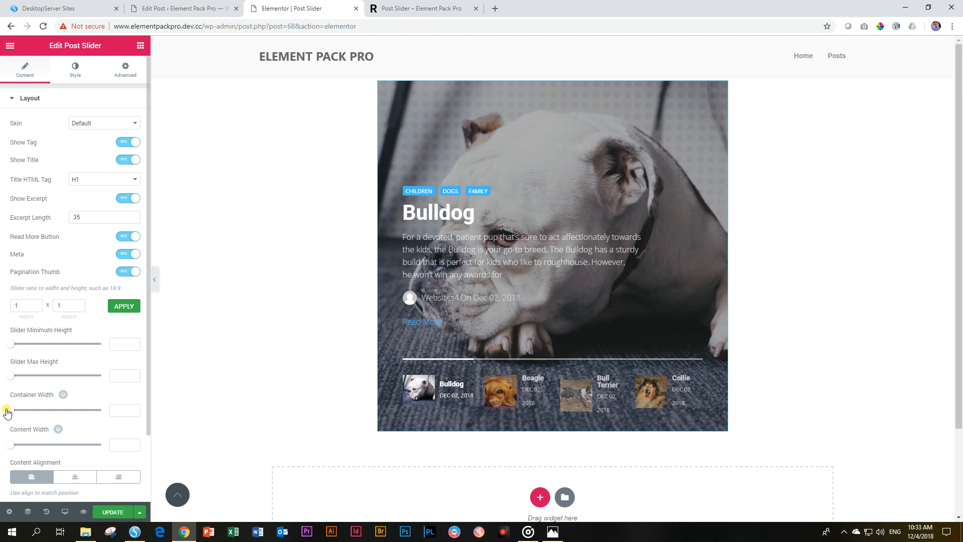
Try slider container widths of about 600 and 552 with the pagination thumbnails turned off
drag(14, 415, 48, 414)
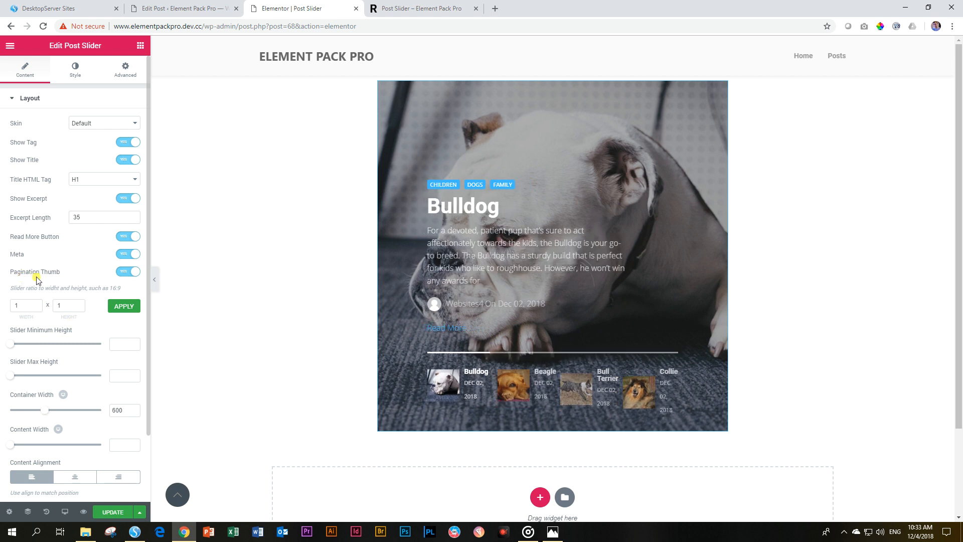
click(126, 273)
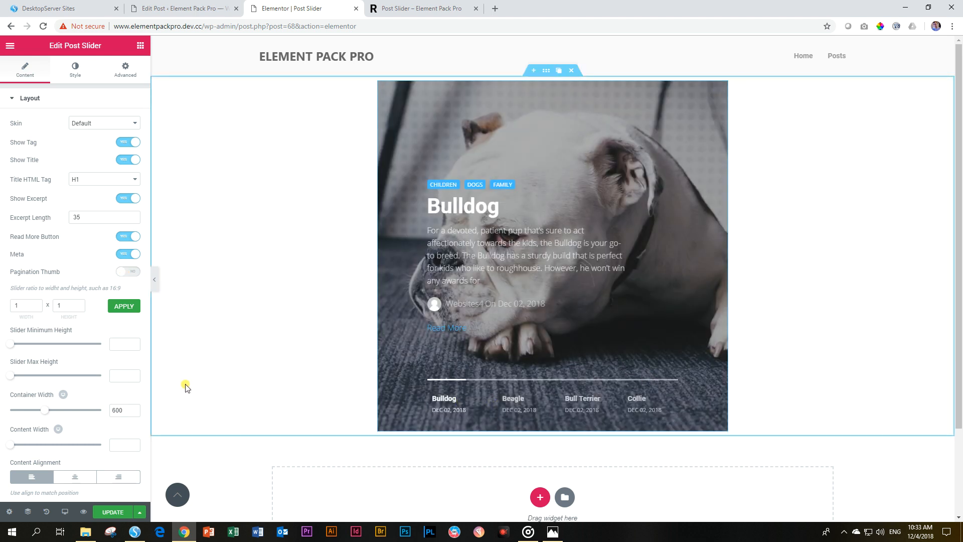
drag(47, 410, 45, 411)
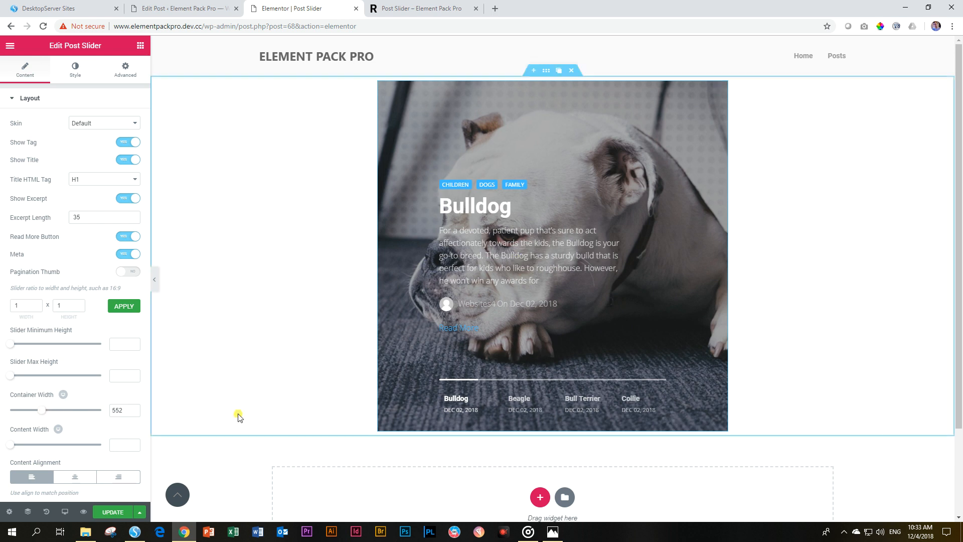
Try center and right content alignment for the slider and return it to left alignment
click(74, 477)
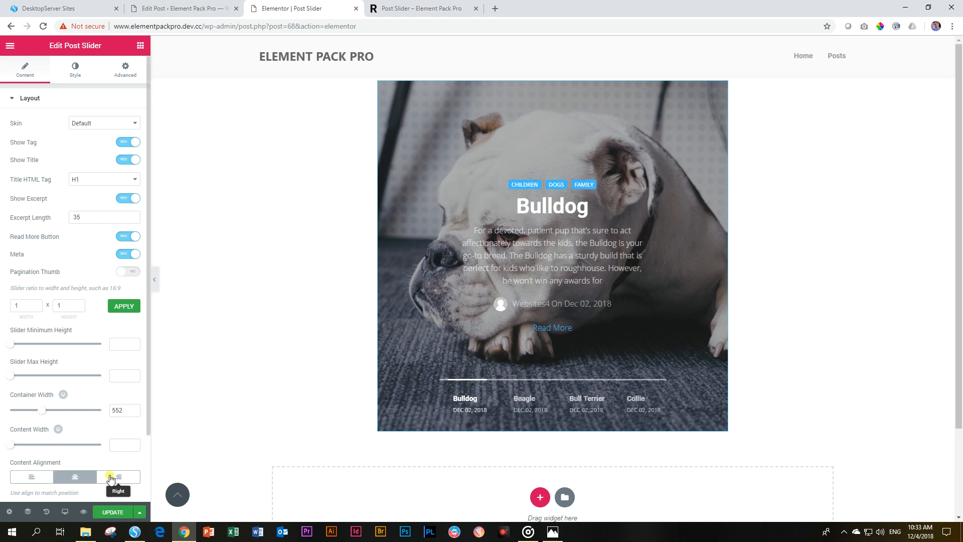
click(115, 477)
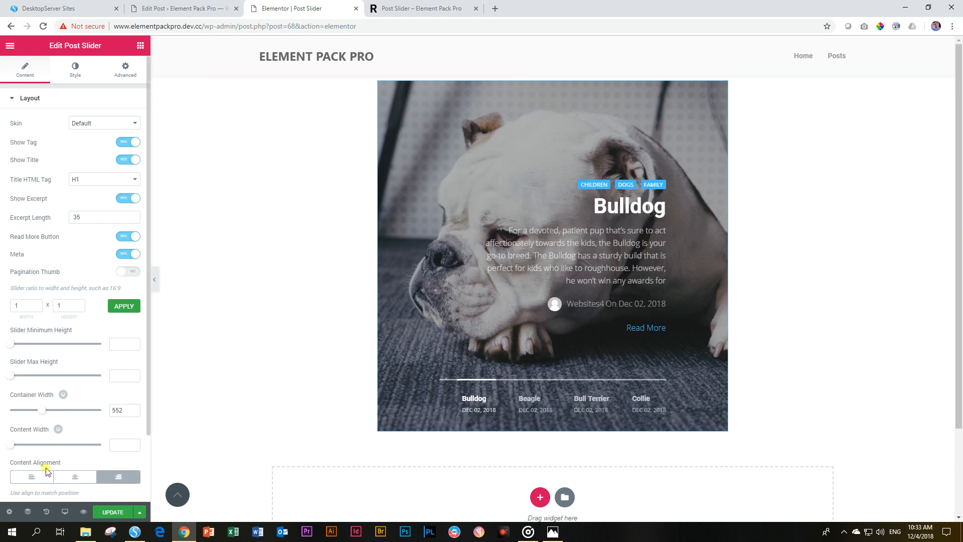
click(30, 479)
Widen the slider's container width to about 1309 and turn the pagination thumbnails back on
drag(40, 411, 89, 409)
click(122, 275)
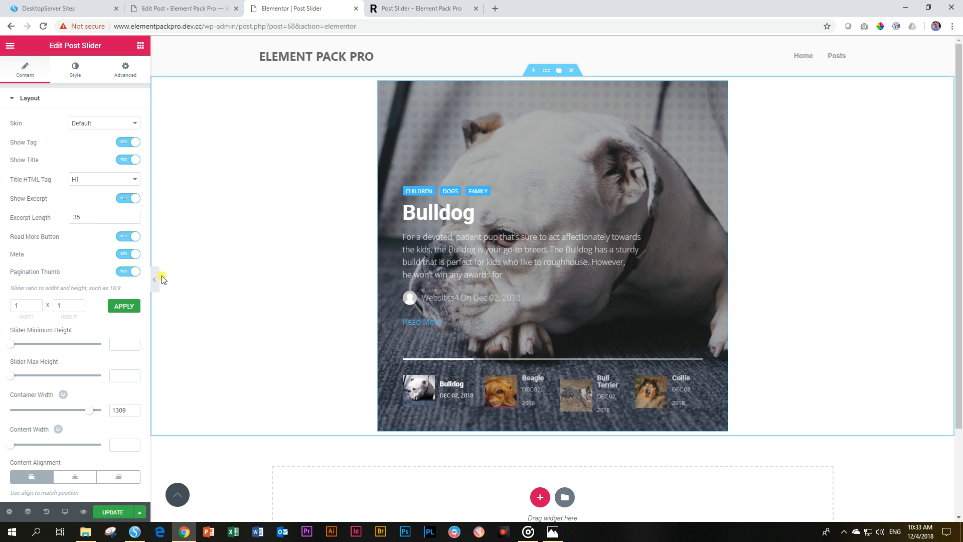
scroll(339, 247, down, 2)
scroll(371, 251, up, 2)
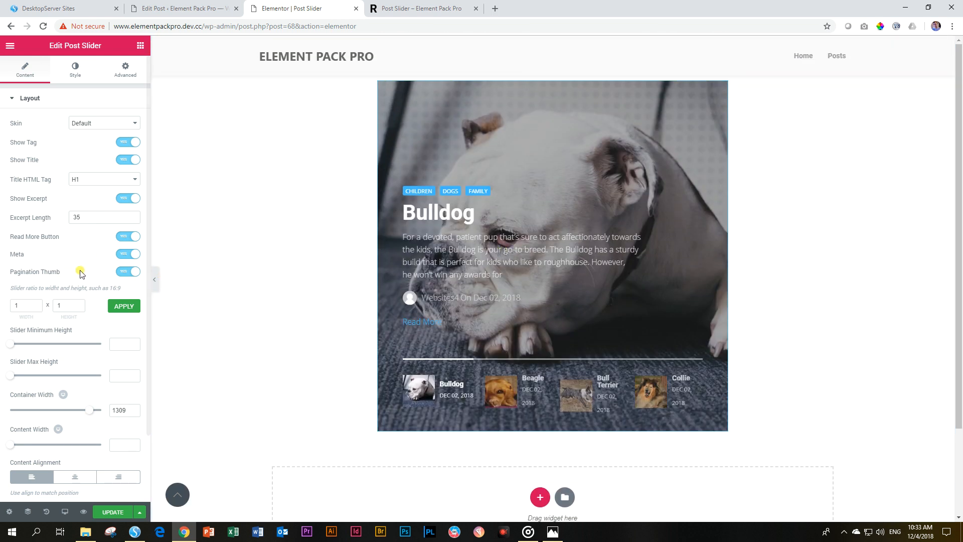
Try the Vast skin on the slider and browse its Beagle, Bull Terrier and Collie slides
click(123, 124)
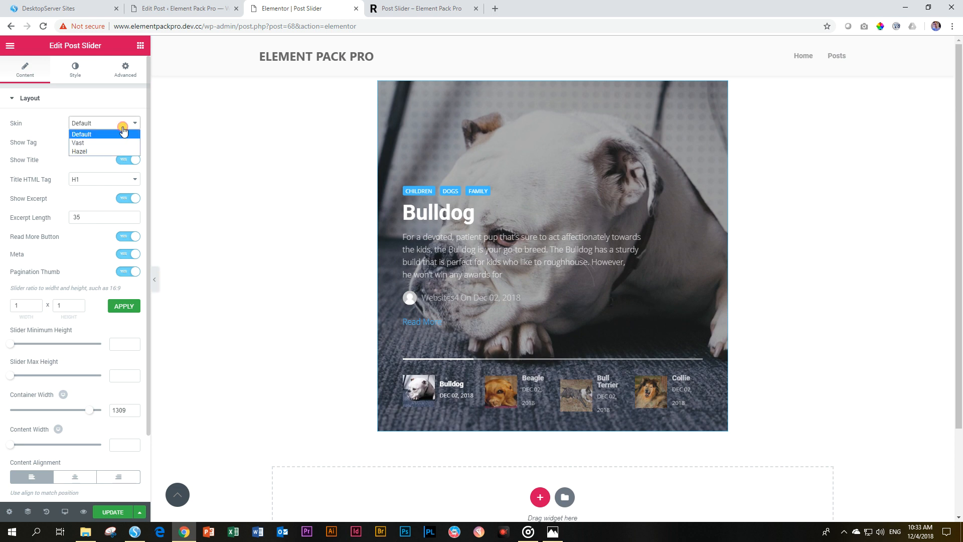
click(83, 143)
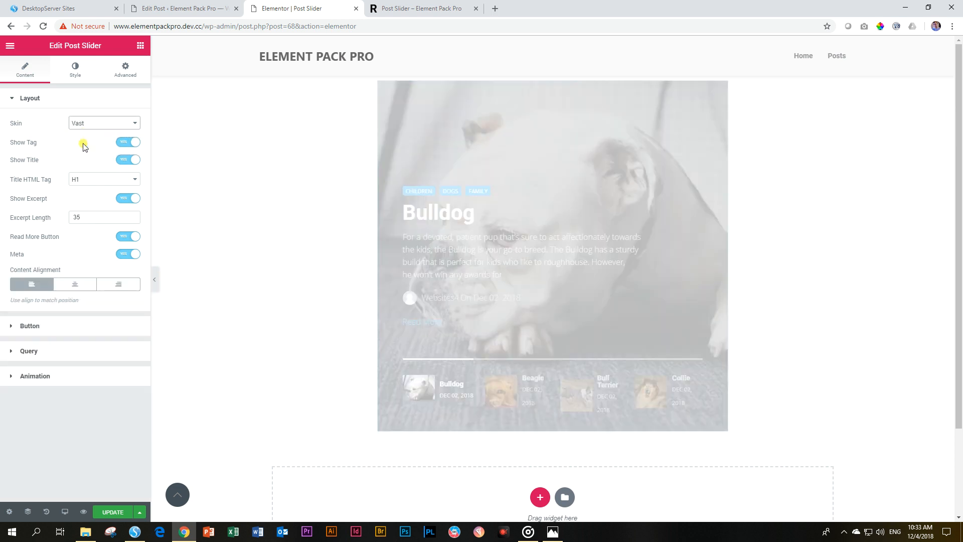
scroll(369, 343, down, 4)
scroll(463, 344, up, 4)
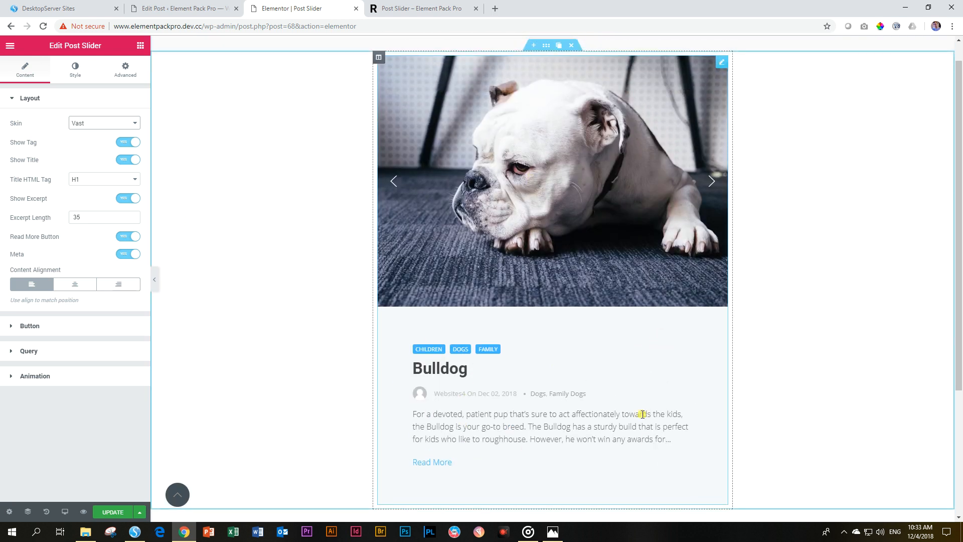
click(711, 182)
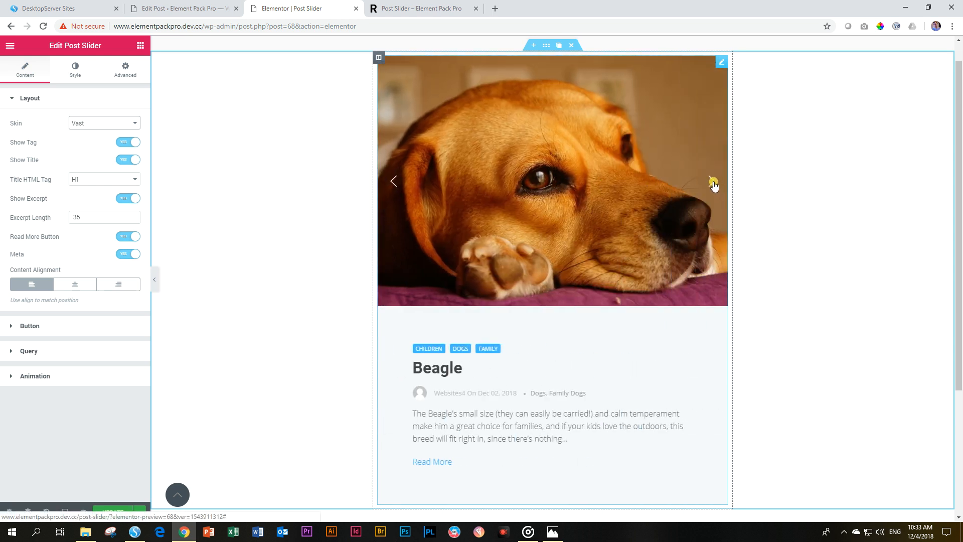
click(713, 182)
scroll(713, 181, up, 1)
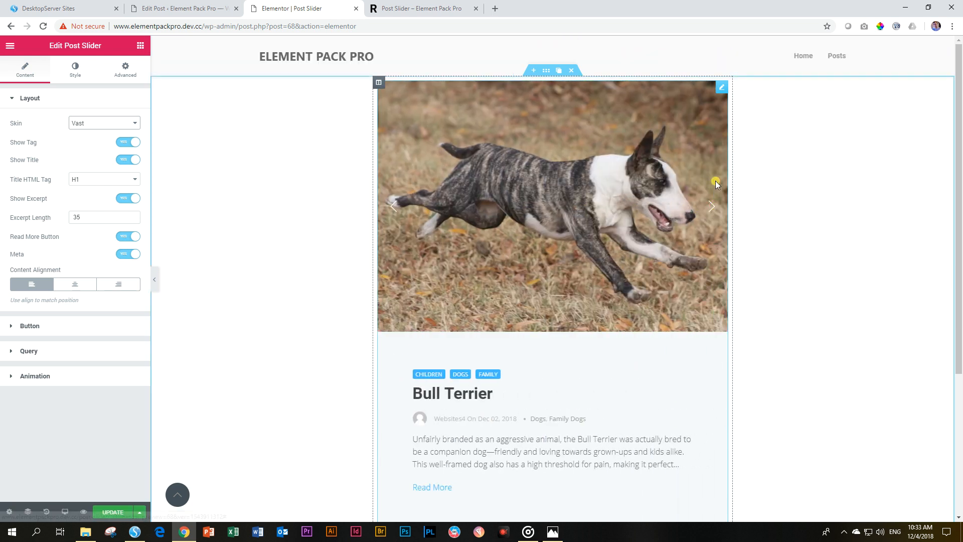
click(713, 210)
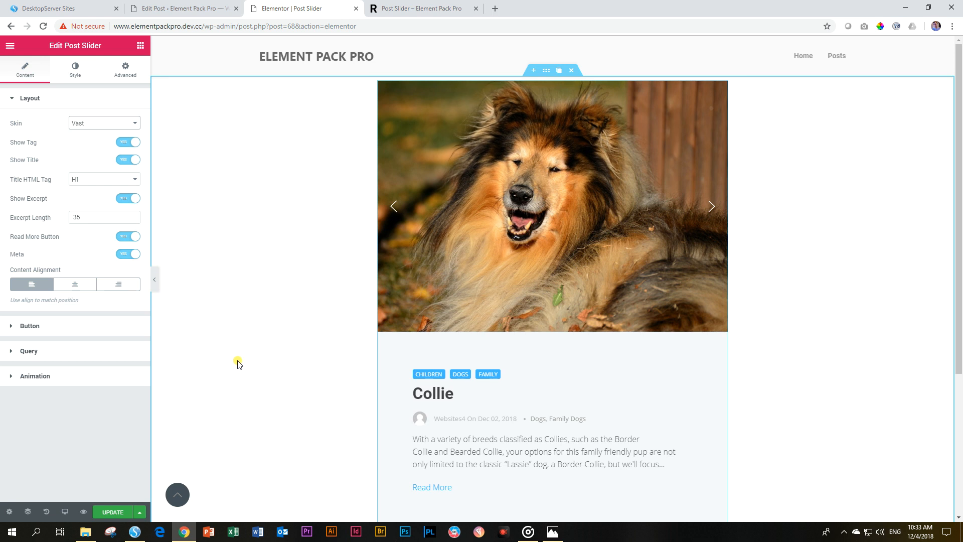
Apply the Hazel skin to the slider and clear its width and height ratio values
click(78, 123)
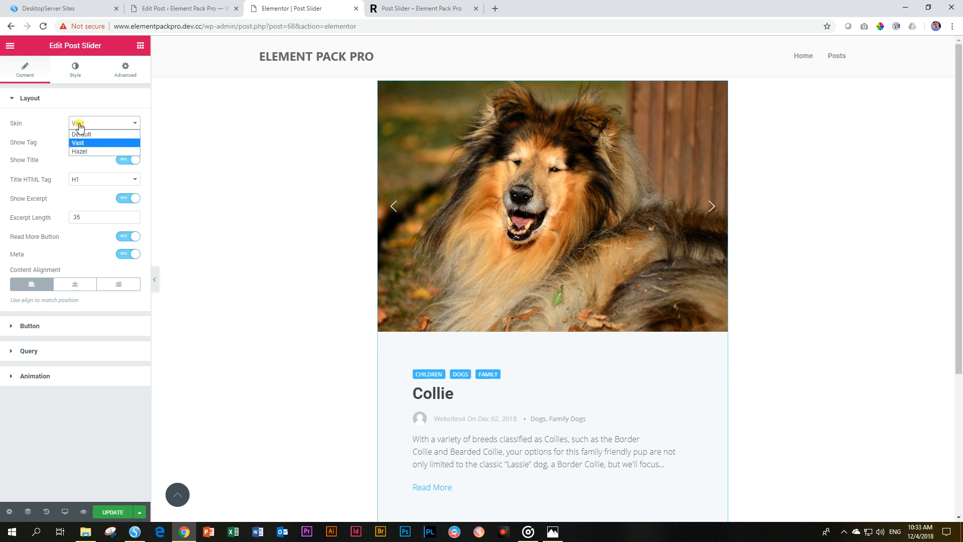
click(83, 152)
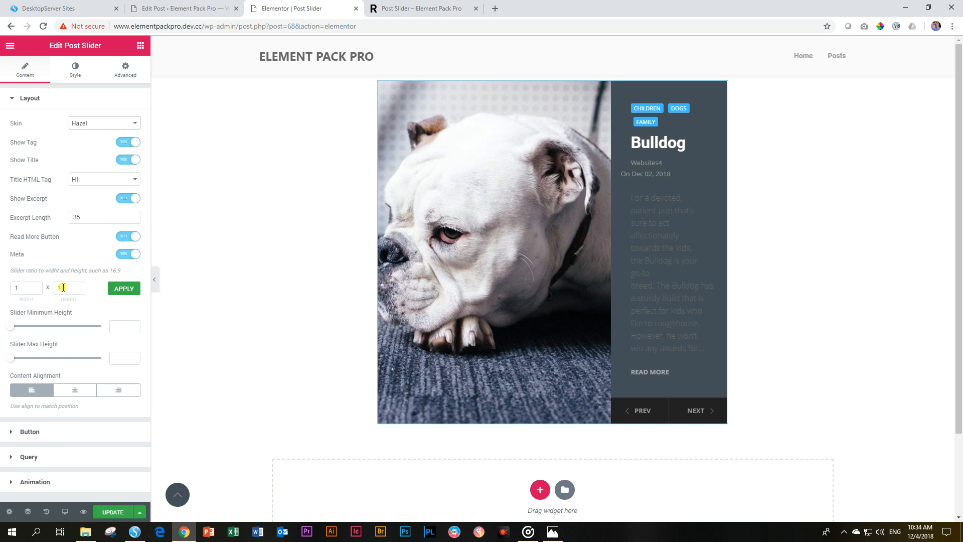
drag(33, 289, 1, 292)
click(63, 290)
key(BackSpace)
click(129, 294)
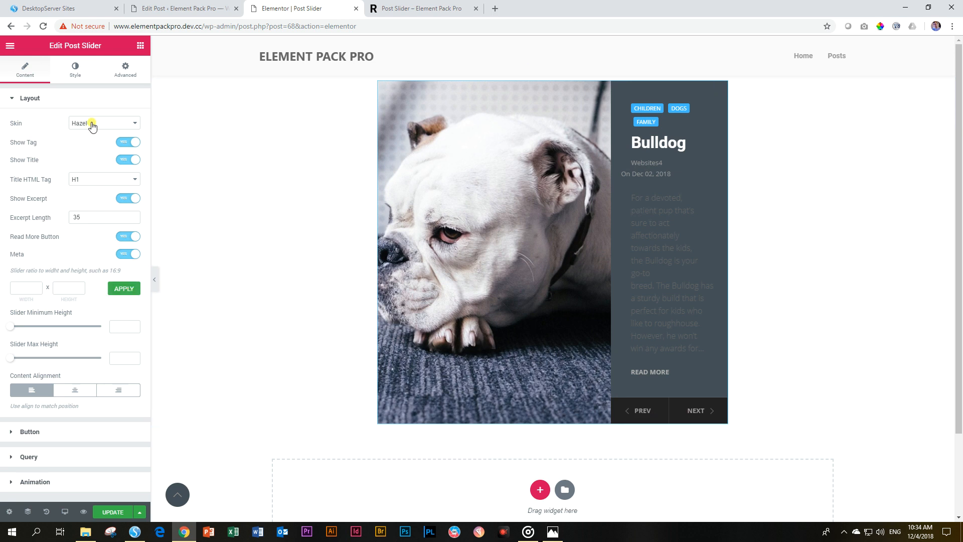
Widen the boxed content width of the slider's section to about 1056
right_click(200, 100)
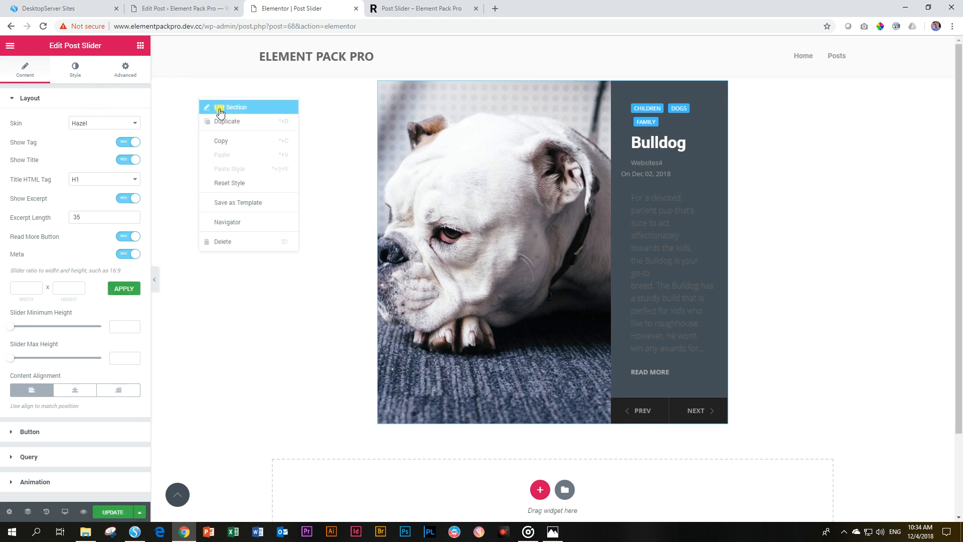
click(216, 104)
drag(28, 181, 55, 185)
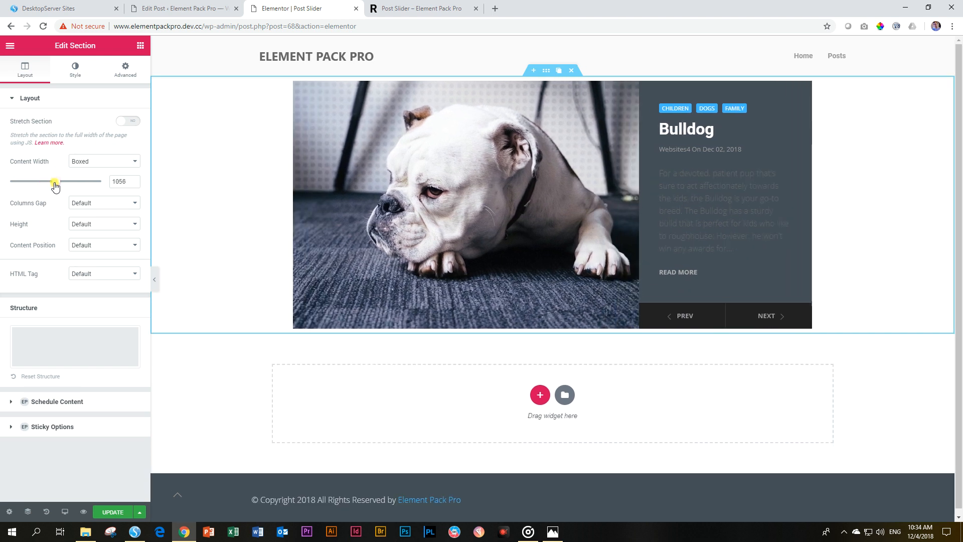
Advance through the Hazel-skinned slider from the Bulldog slide to the Collie slide
click(334, 202)
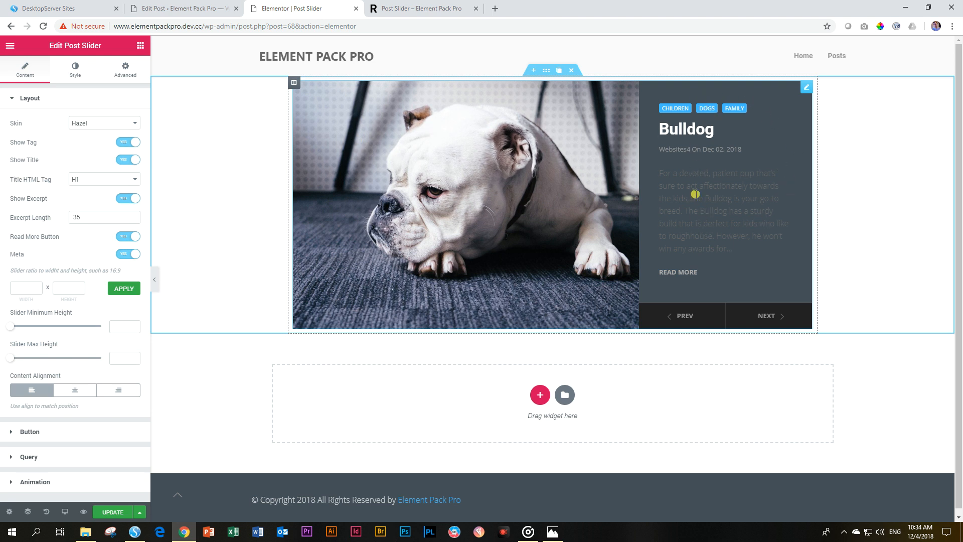
click(766, 317)
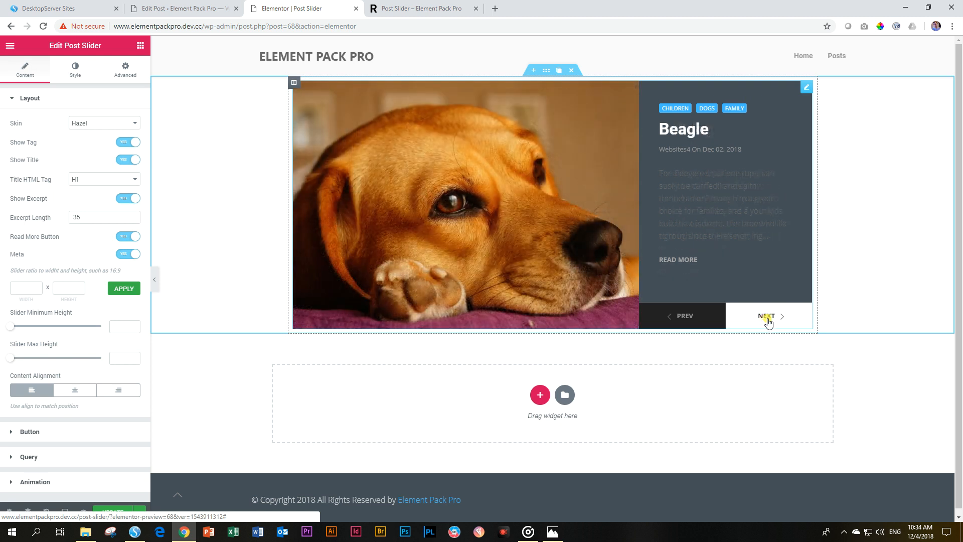
click(767, 318)
click(769, 320)
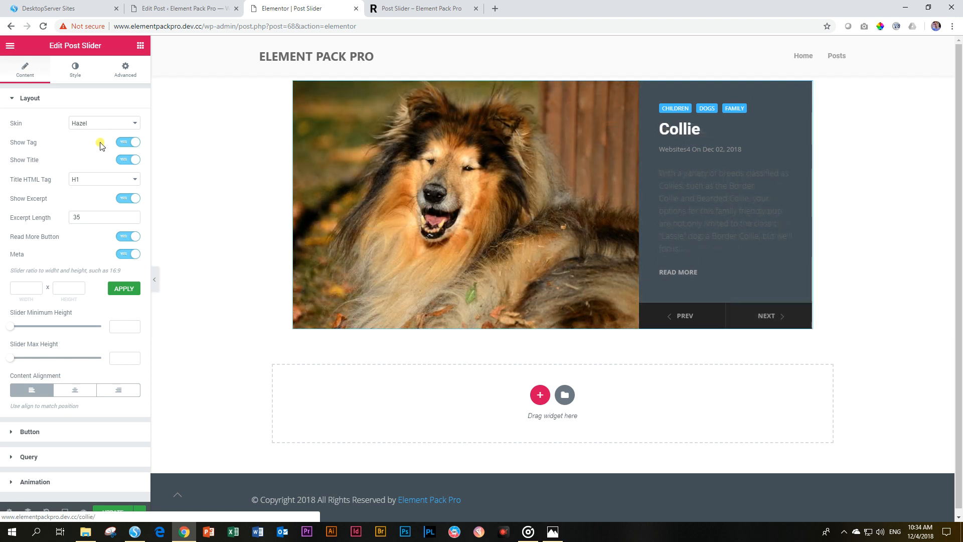
Open the slider's animation settings and advance from the Collie slide to the Beagle slide with the Fade animation
click(75, 71)
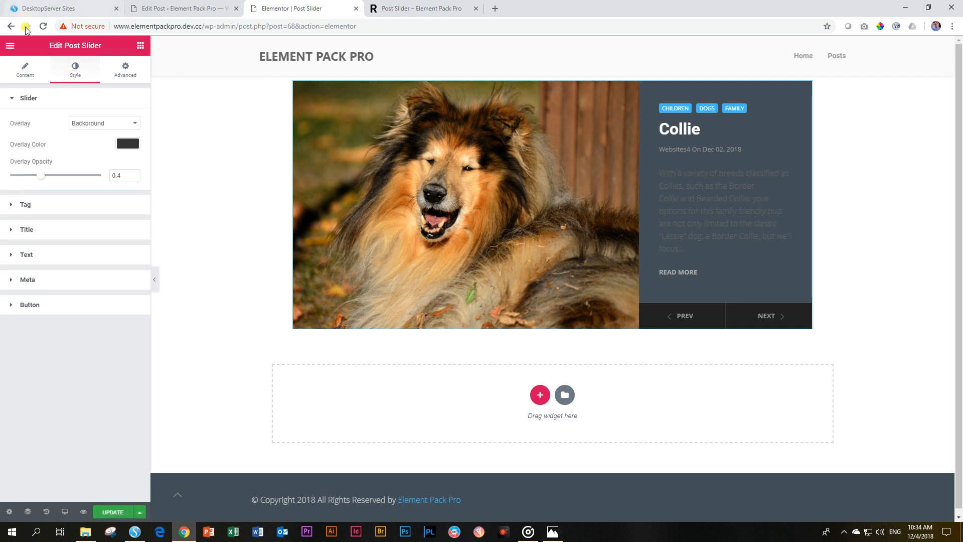
click(26, 70)
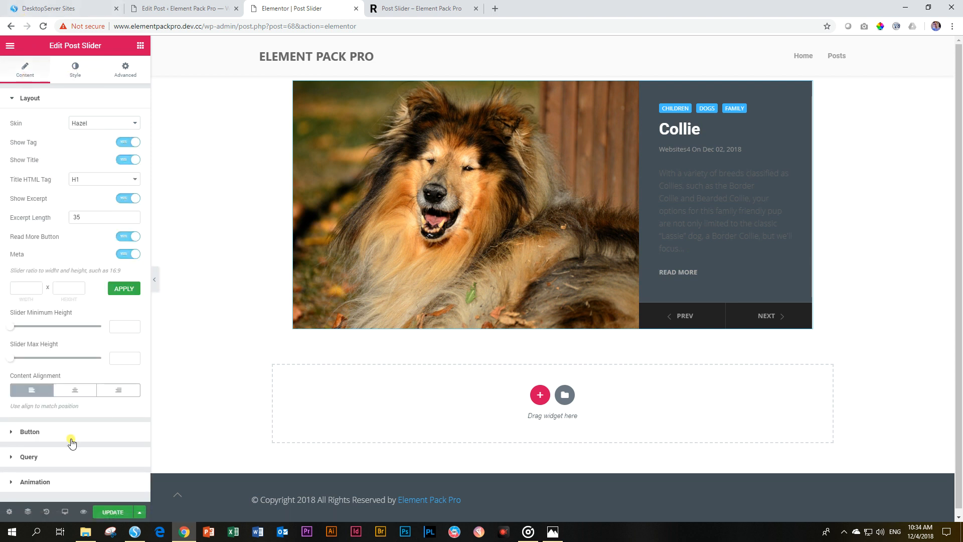
click(35, 482)
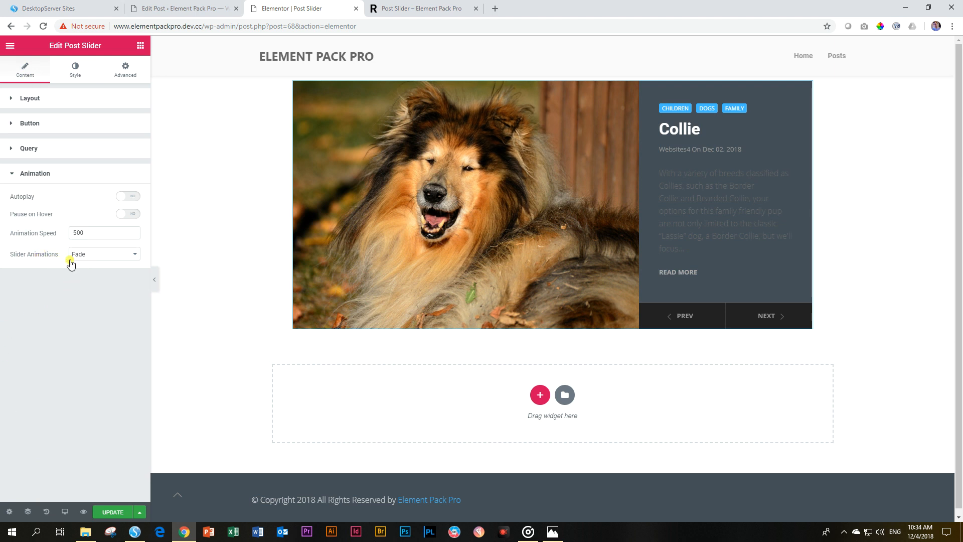
click(751, 316)
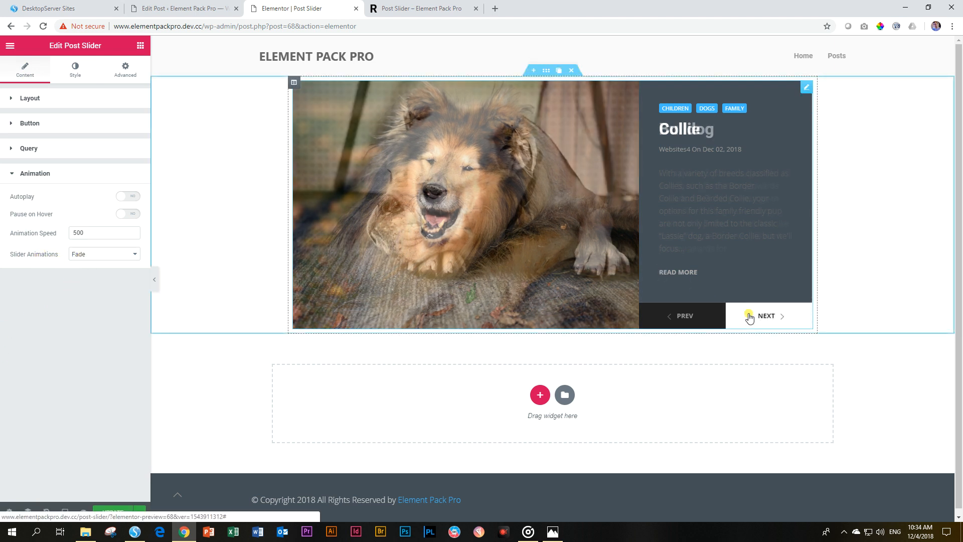
click(750, 315)
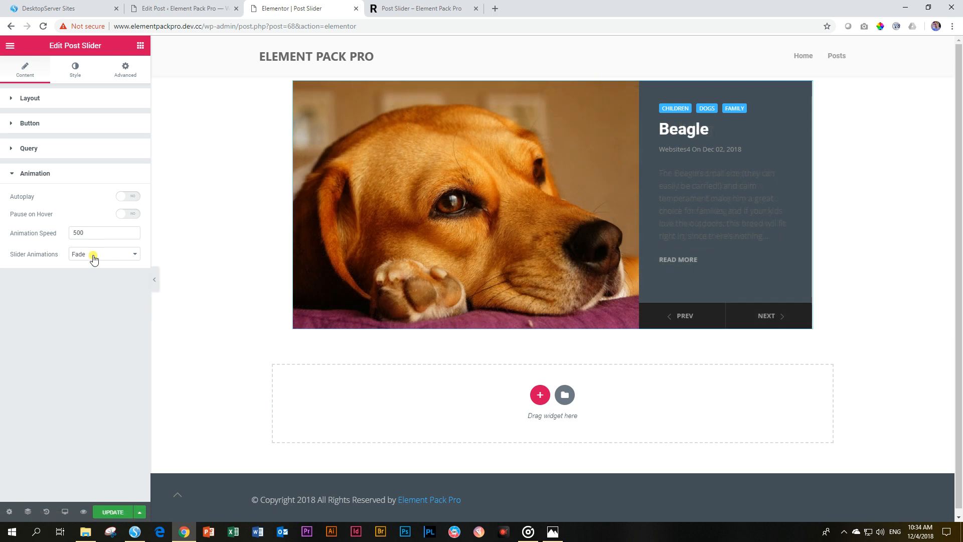
Try the Push slider animation and advance through the slides to Bull Terrier
click(112, 254)
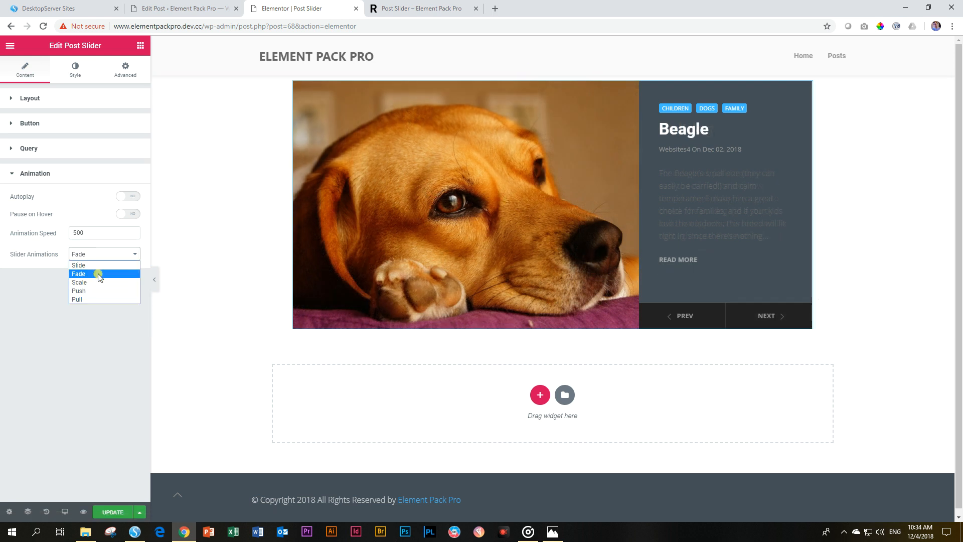
click(93, 291)
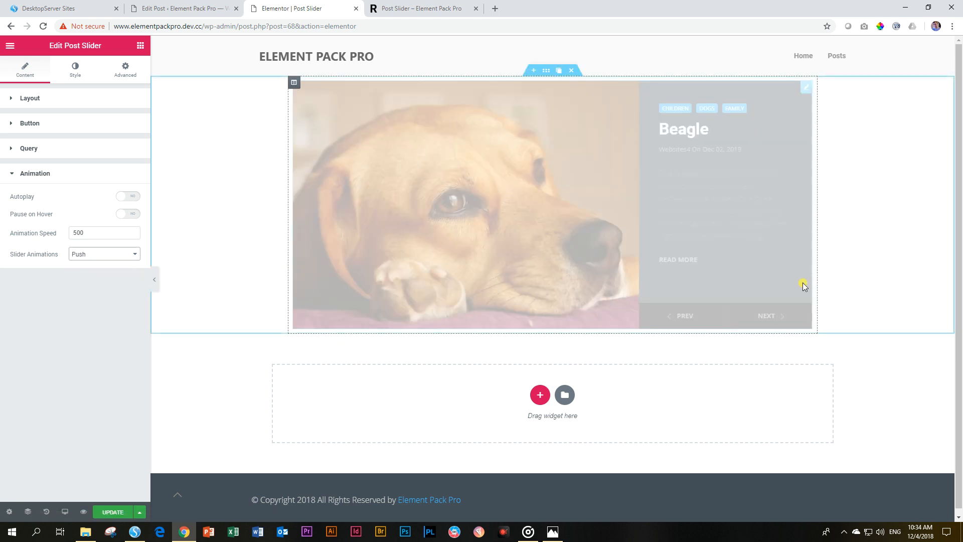
click(765, 317)
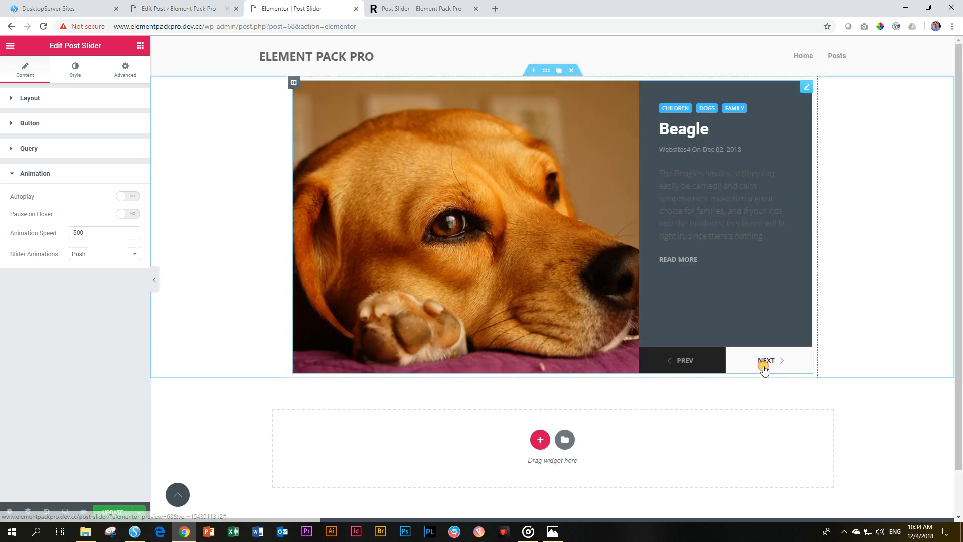
click(763, 368)
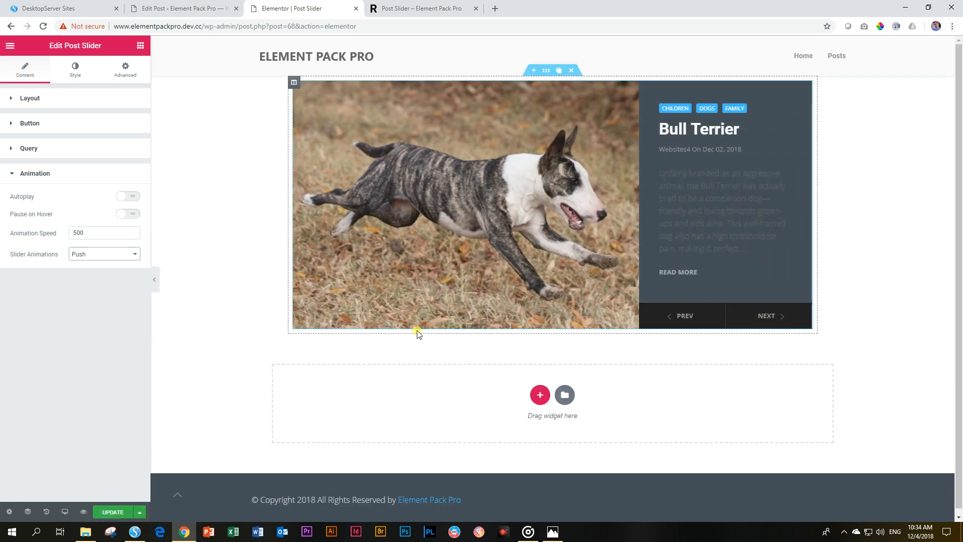
Set the slider animation to Pull and advance through the slides to Collie
click(107, 255)
click(89, 298)
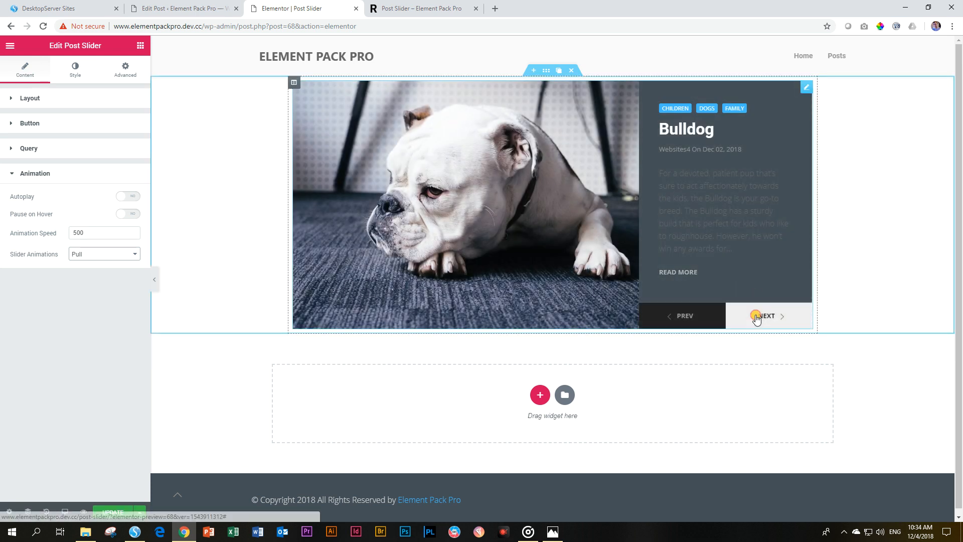
click(758, 316)
click(773, 321)
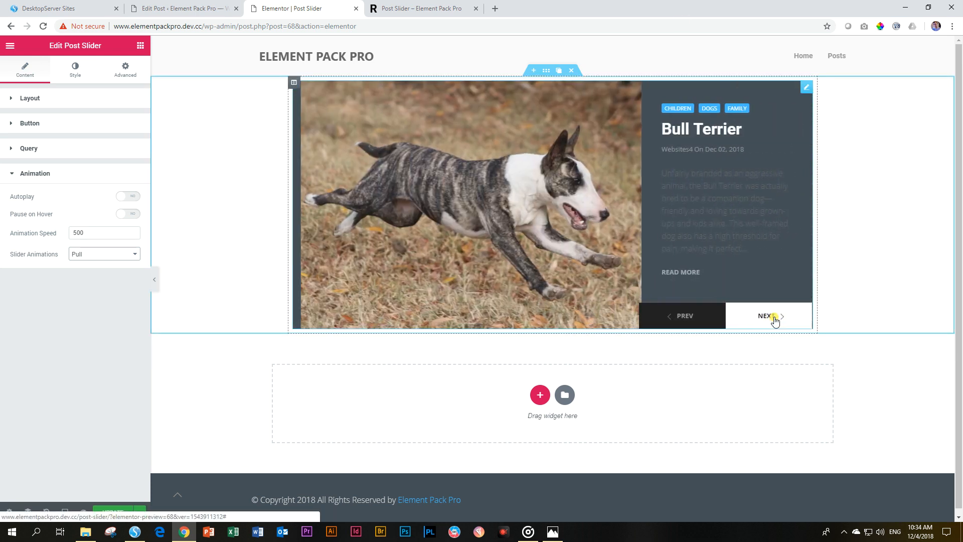
click(778, 317)
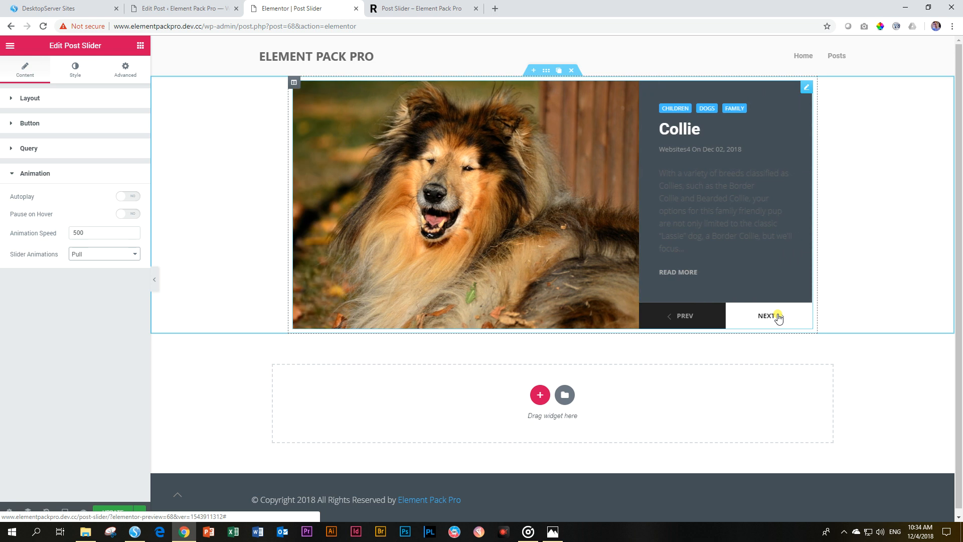
Reload the Post Slider page preview and advance through its Beagle, Bull Terrier and Collie slides
key(ctrl+Tab)
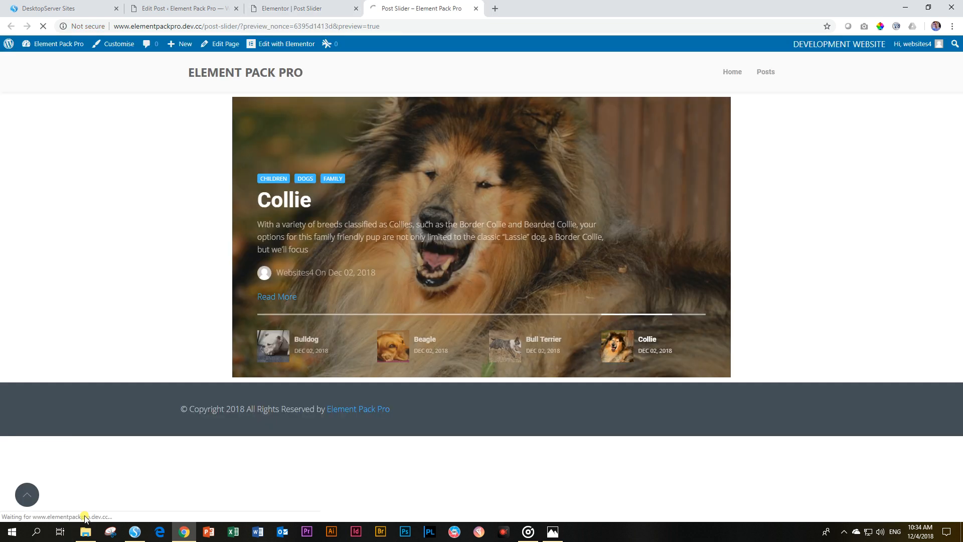
key(F5)
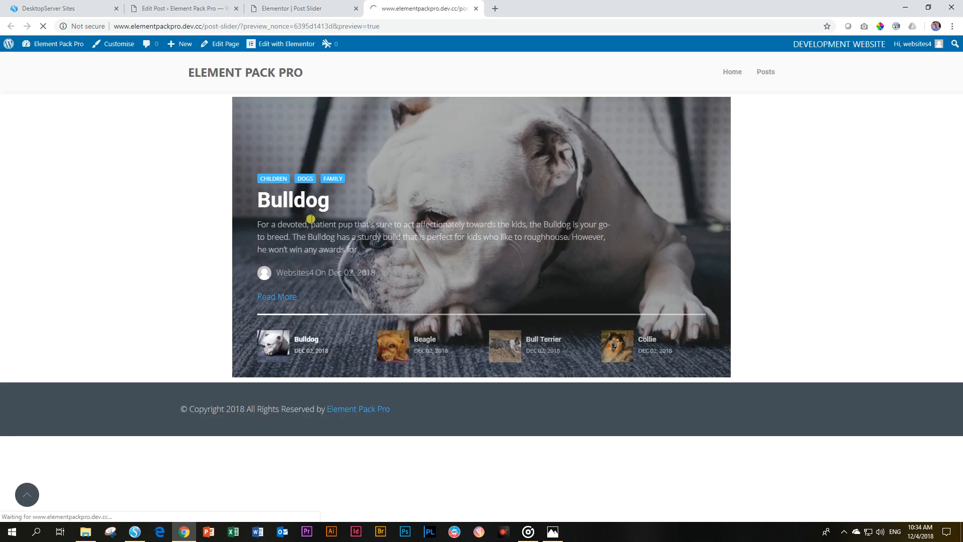
click(706, 338)
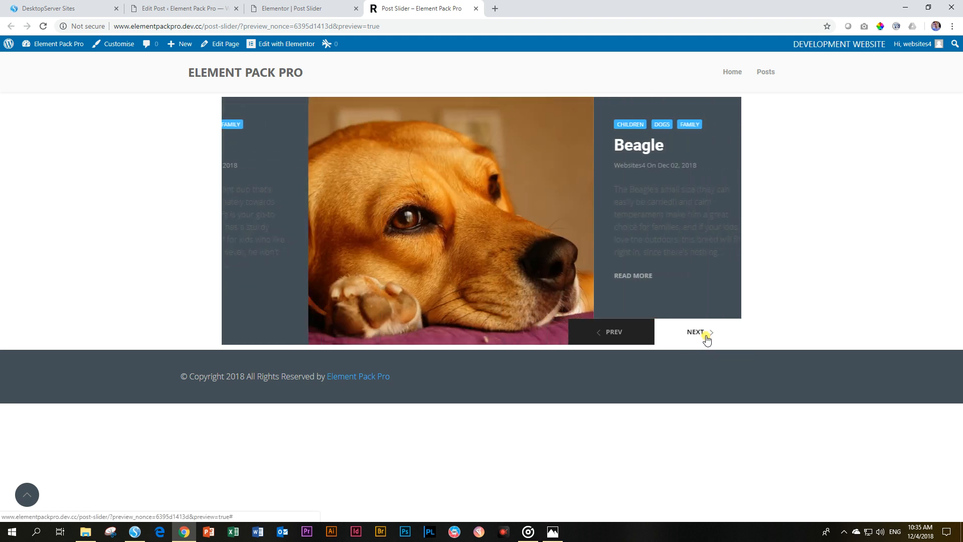
click(707, 339)
click(707, 339)
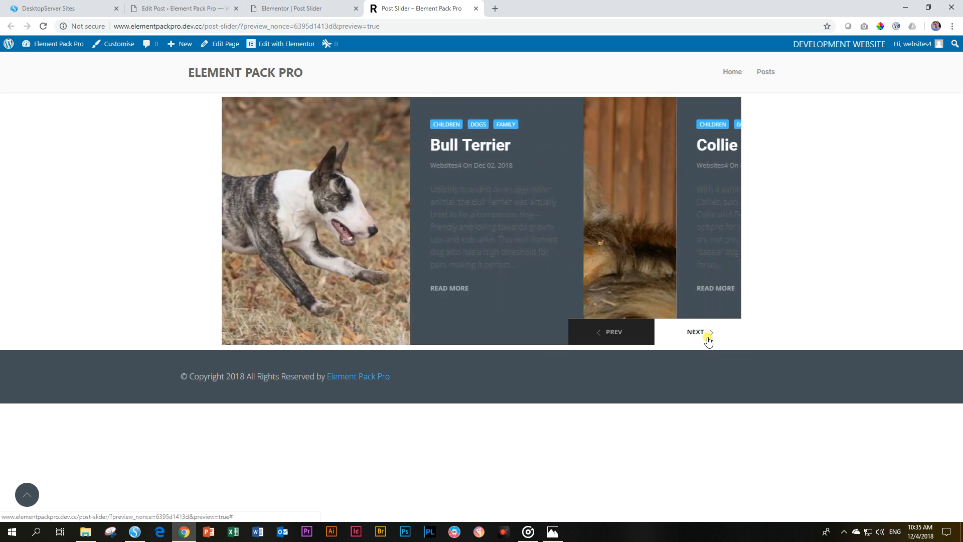
click(703, 337)
Return to the Elementor editor and apply the Default skin to the post slider
click(297, 6)
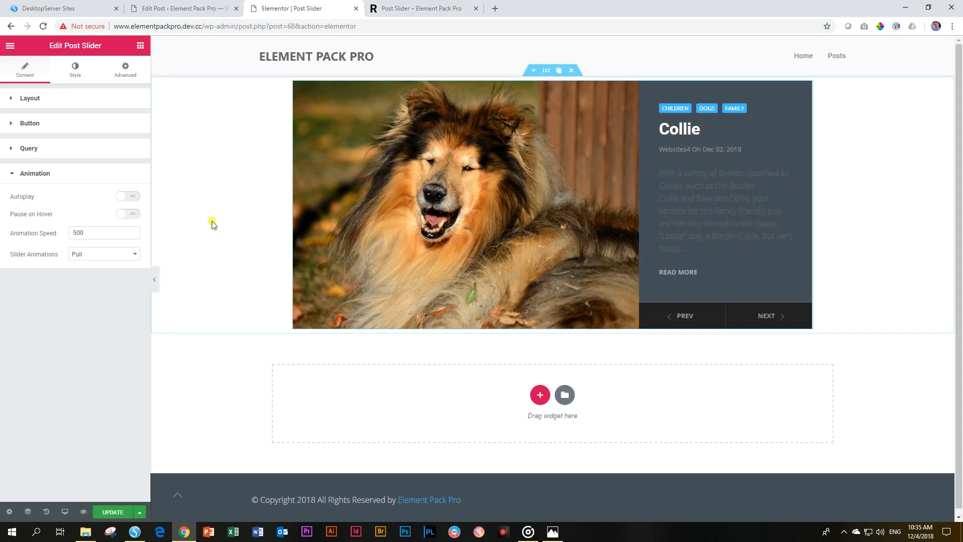
click(28, 97)
click(105, 123)
click(95, 135)
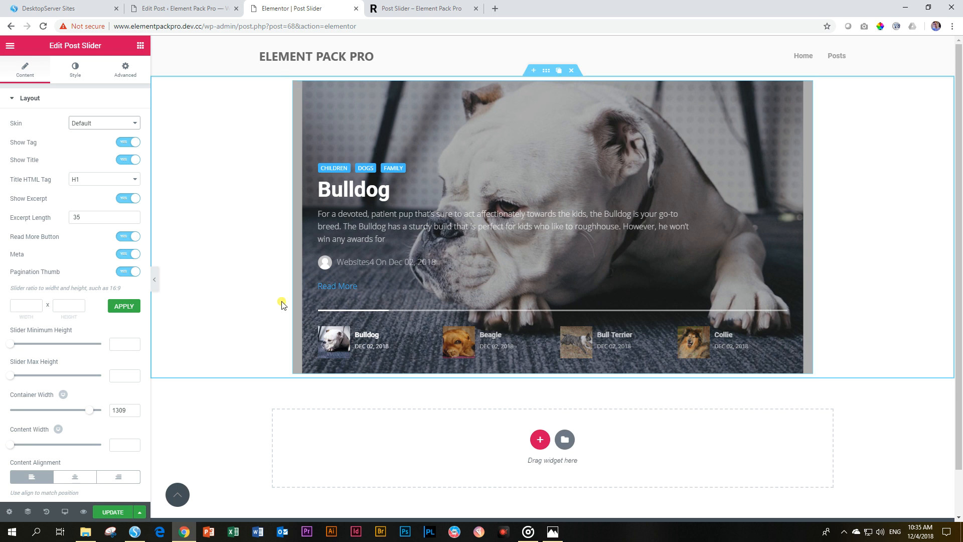
Narrow the boxed content width of the slider's section to about 989
right_click(210, 125)
click(223, 129)
mouse_move(41, 181)
mouse_down()
mouse_move(58, 181)
mouse_move(50, 183)
mouse_up()
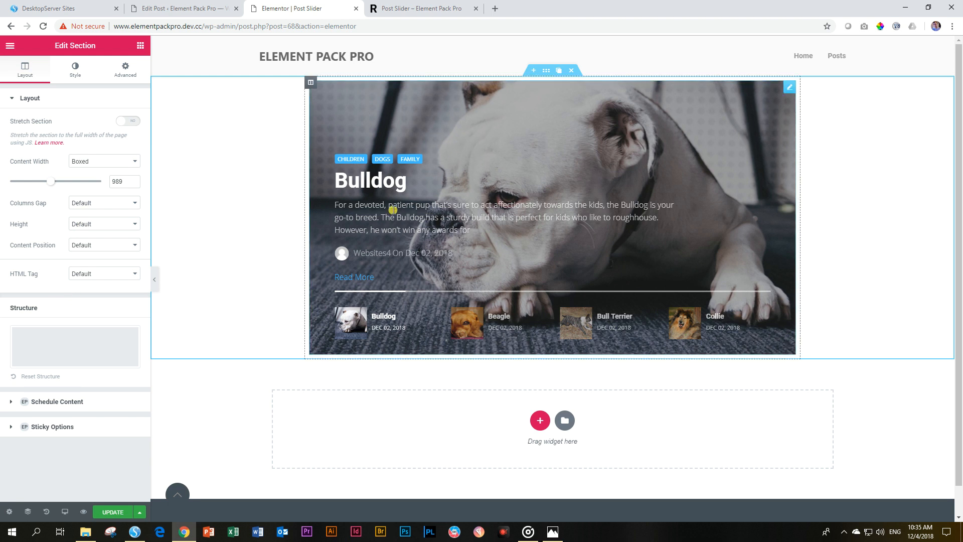
Open the post slider's animation settings and view its Beagle and Bull Terrier slides in the Default skin
click(414, 129)
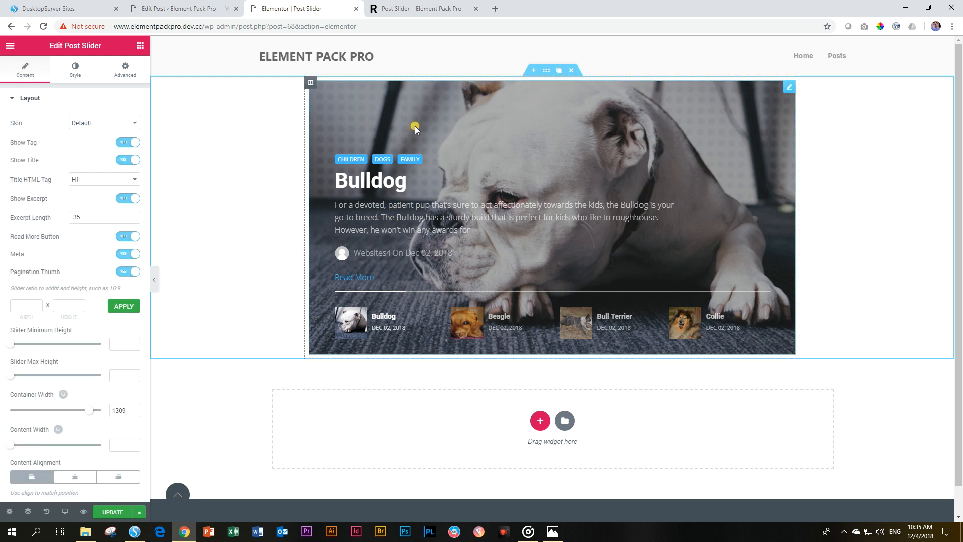
scroll(60, 301, down, 3)
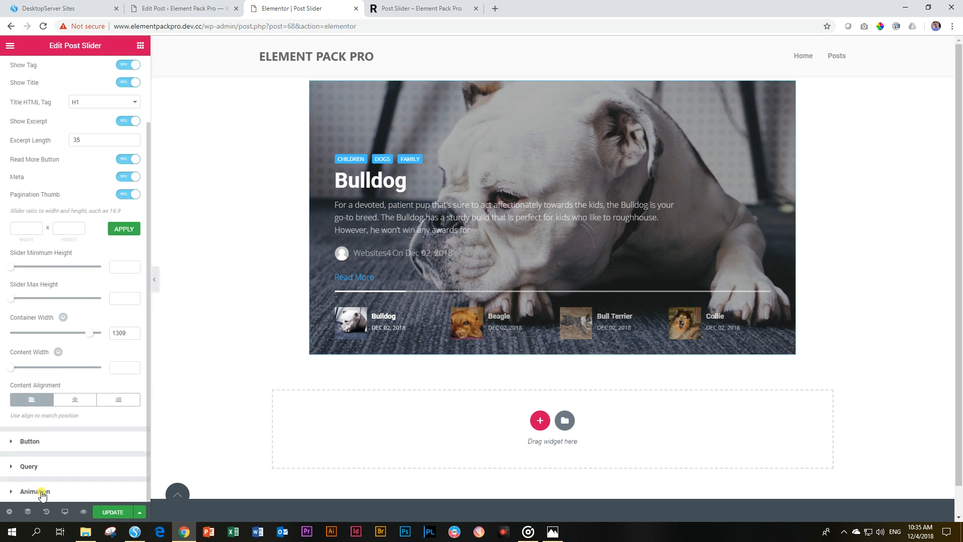
click(42, 493)
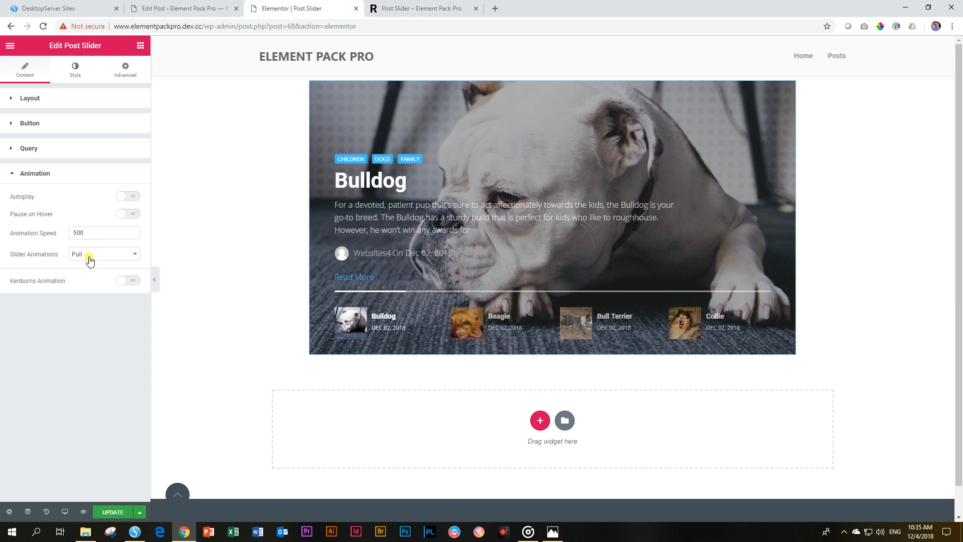
click(481, 326)
click(594, 323)
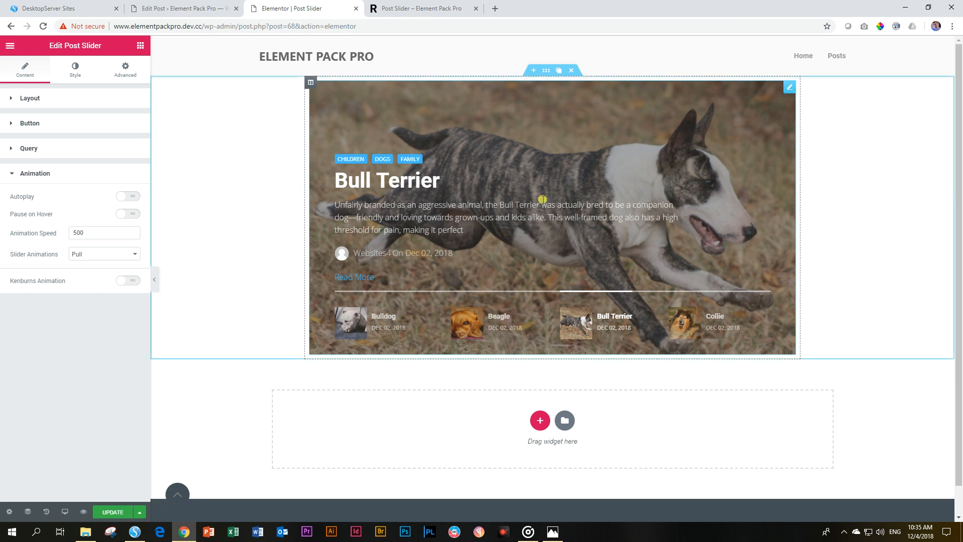
Turn on the Kenburns animation and check it on the Beagle, Bull Terrier and Collie slides
click(130, 281)
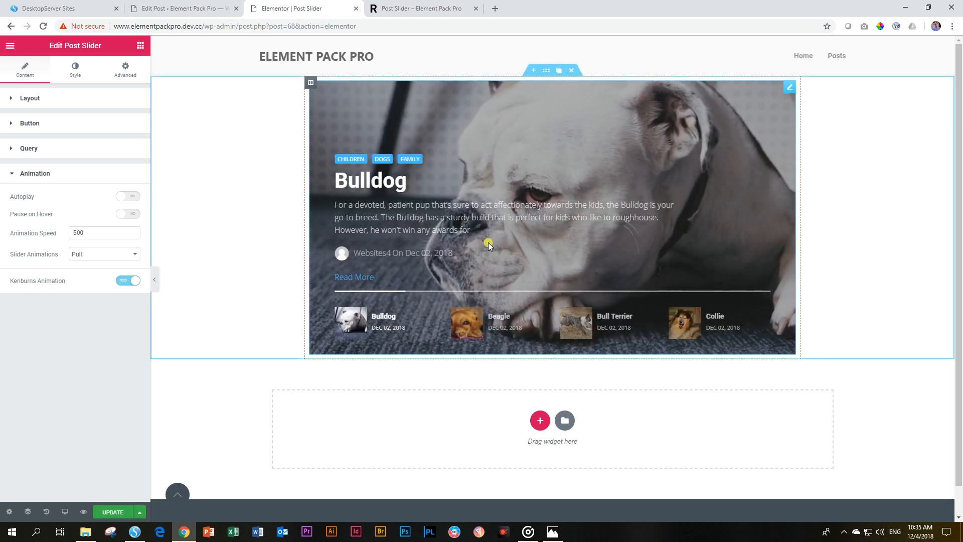
click(542, 318)
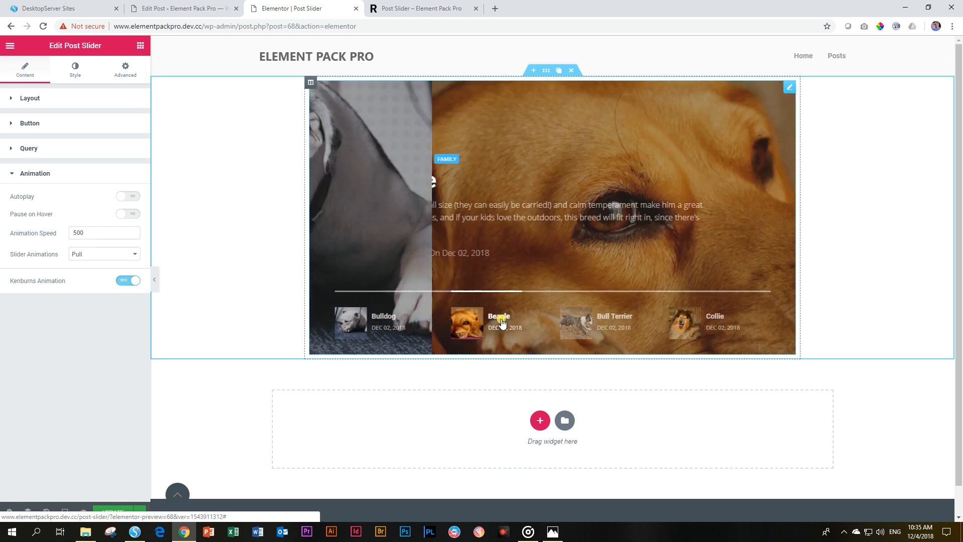
click(621, 321)
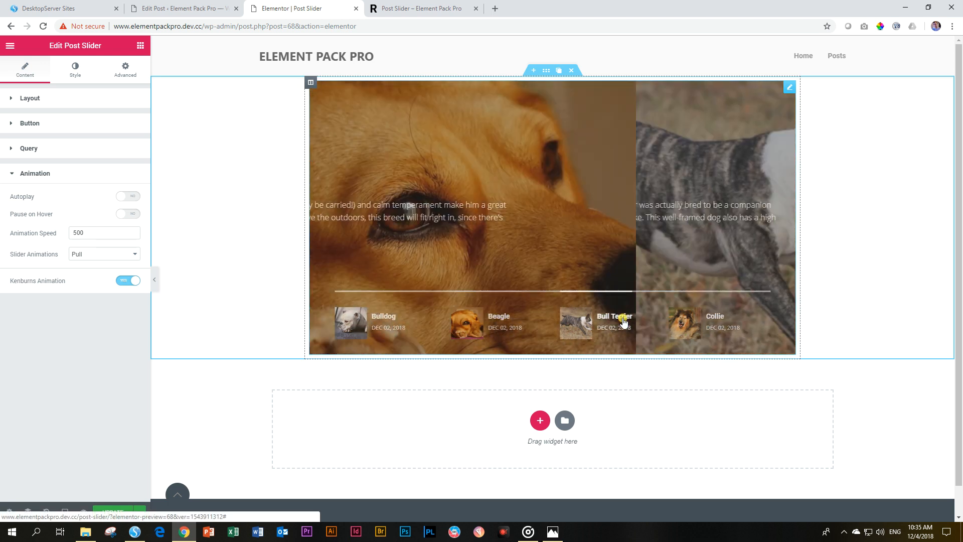
drag(622, 321, 702, 318)
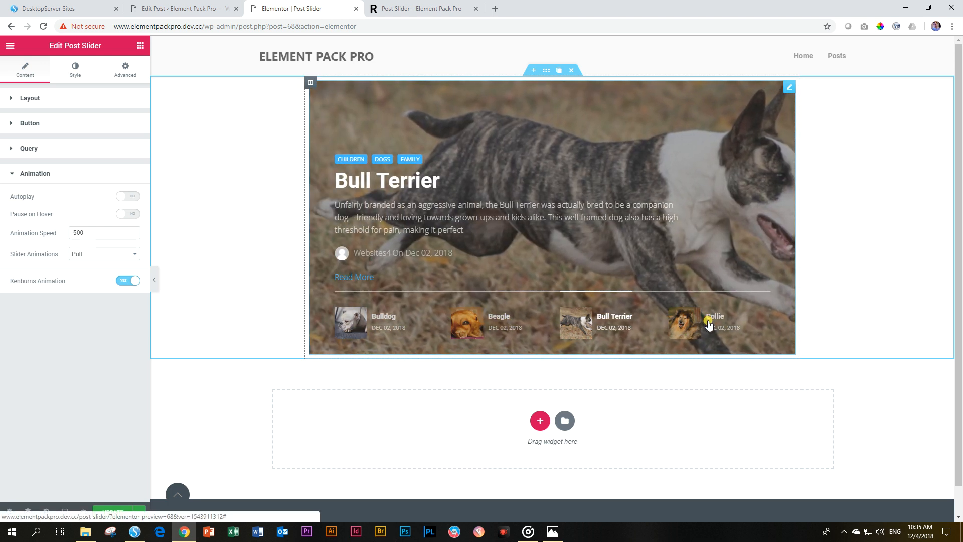
click(693, 310)
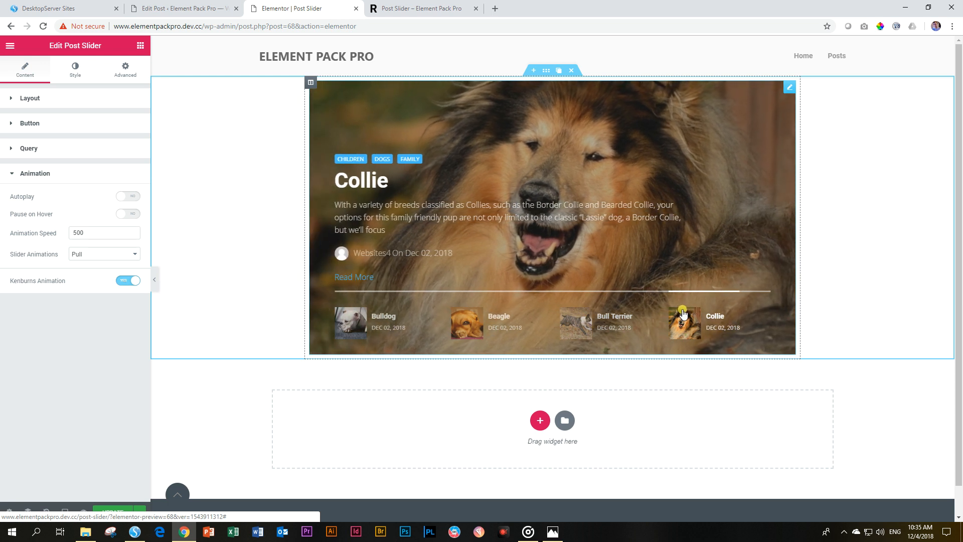
Examine the Order By and Order choices in the slider's query settings
click(12, 174)
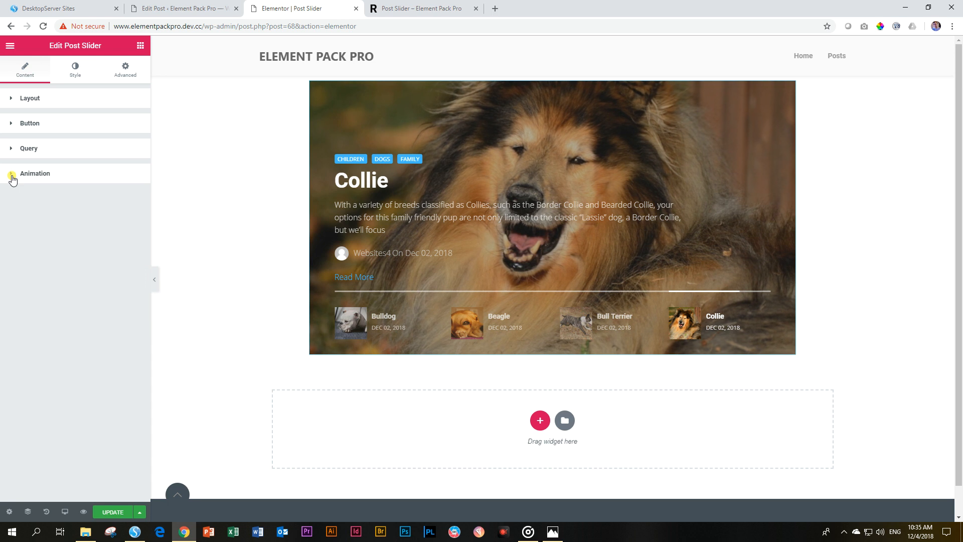
click(41, 99)
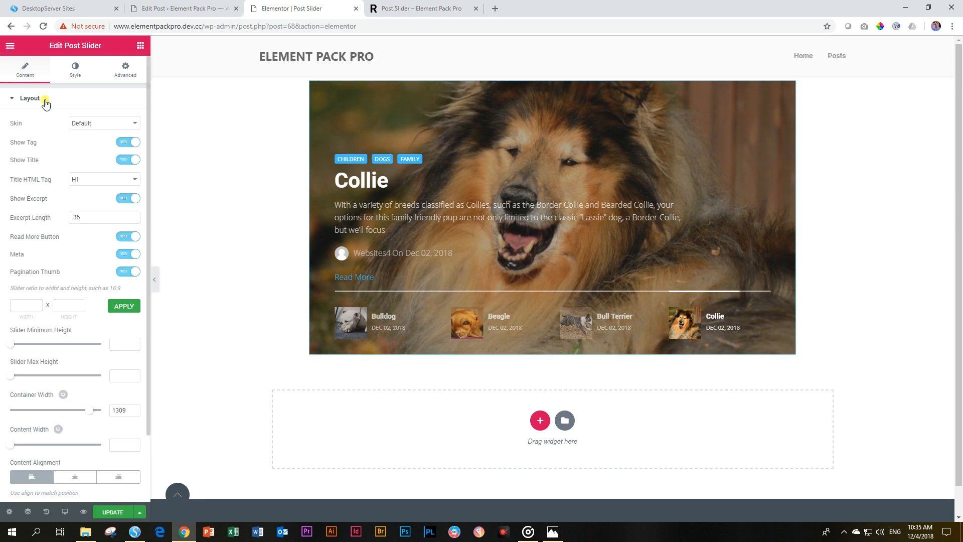
scroll(50, 181, down, 2)
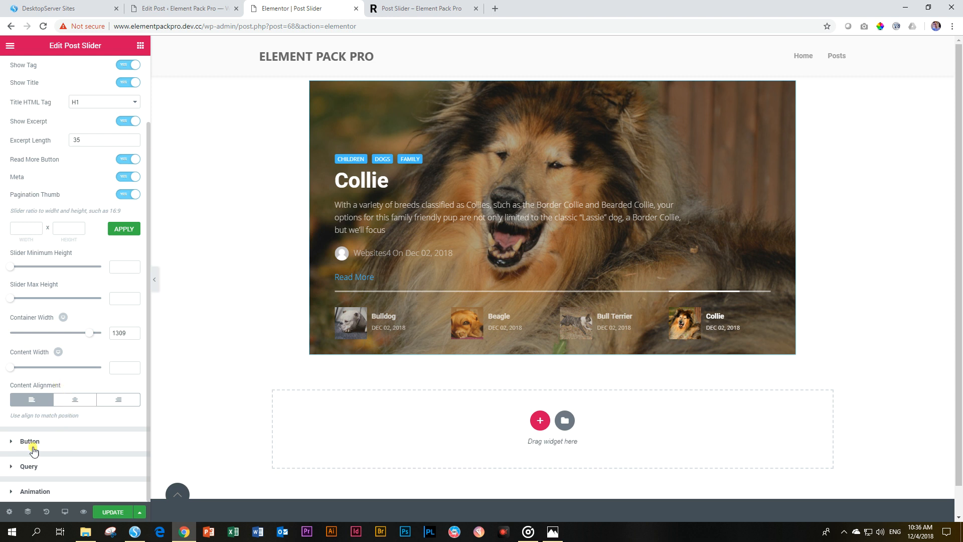
click(32, 466)
click(82, 312)
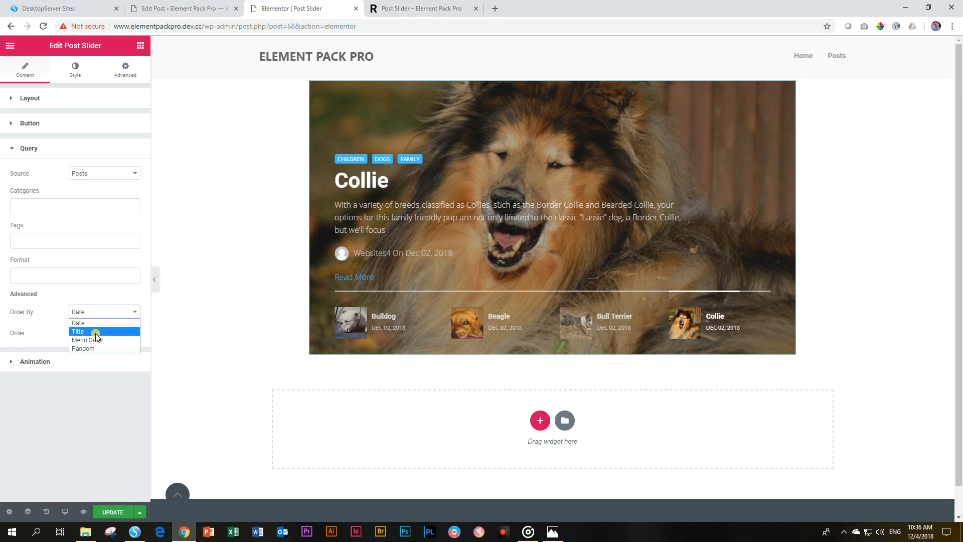
click(92, 311)
click(89, 333)
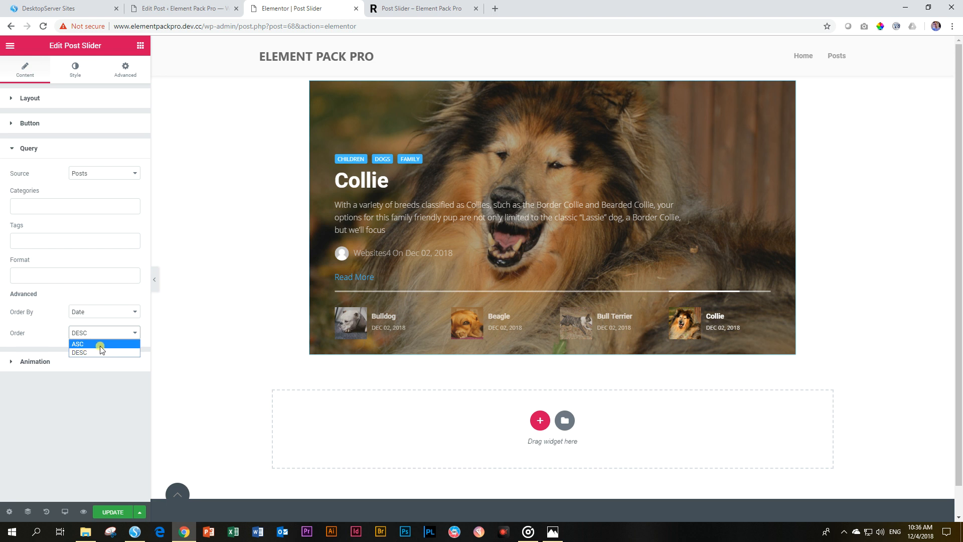
click(105, 404)
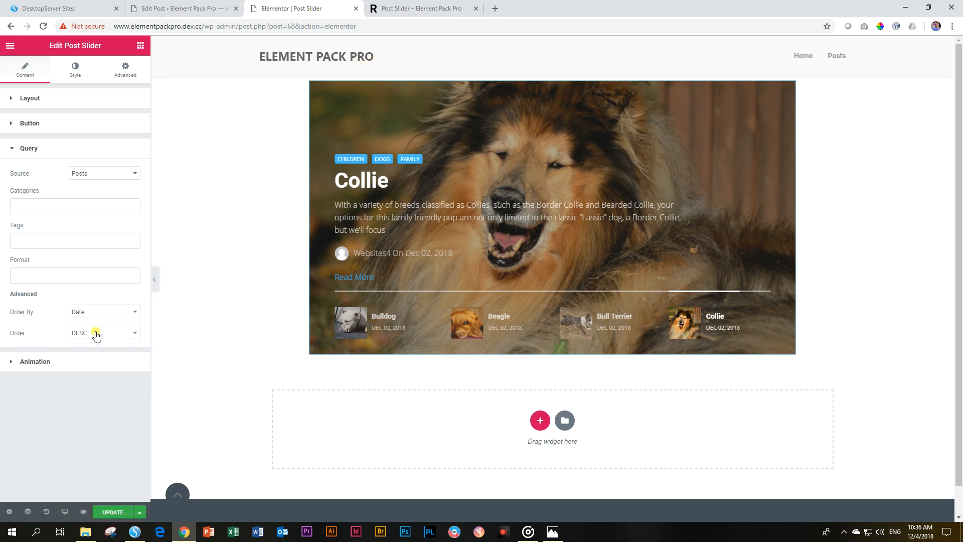
Open the Golden Retriever post from the WordPress posts list and check the details of its featured image
click(195, 10)
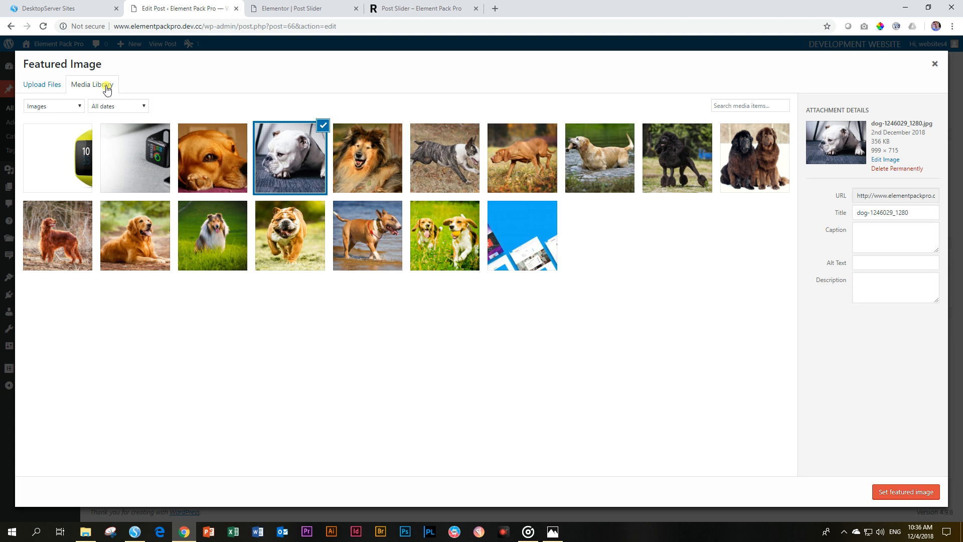
click(934, 64)
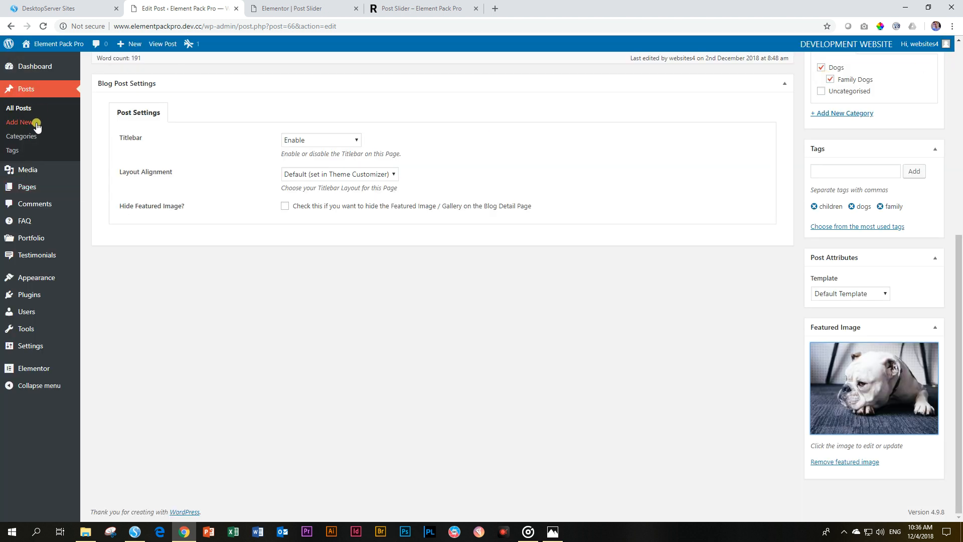
click(25, 109)
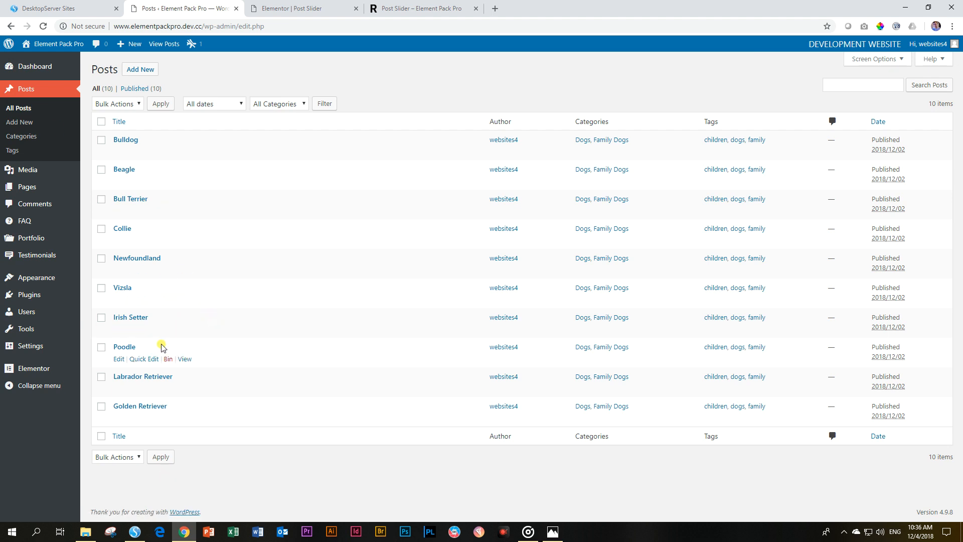
click(164, 408)
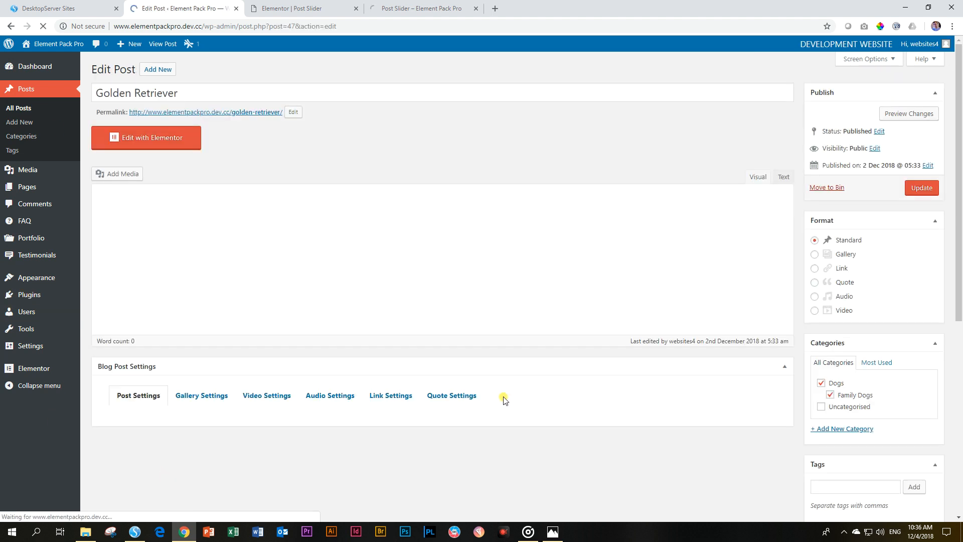
scroll(936, 406, down, 5)
click(876, 428)
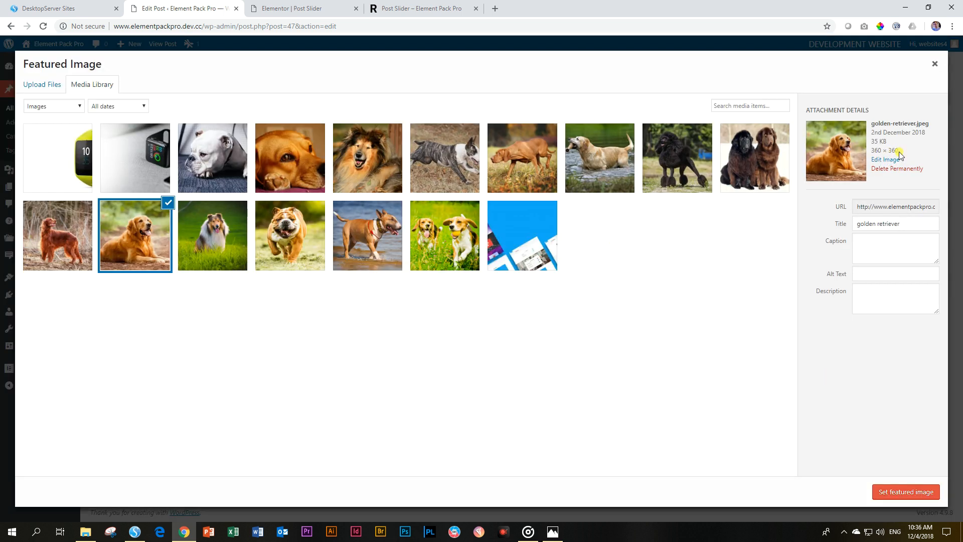
Return to the Elementor page and set the post slider's query order to ASC
click(325, 7)
click(104, 337)
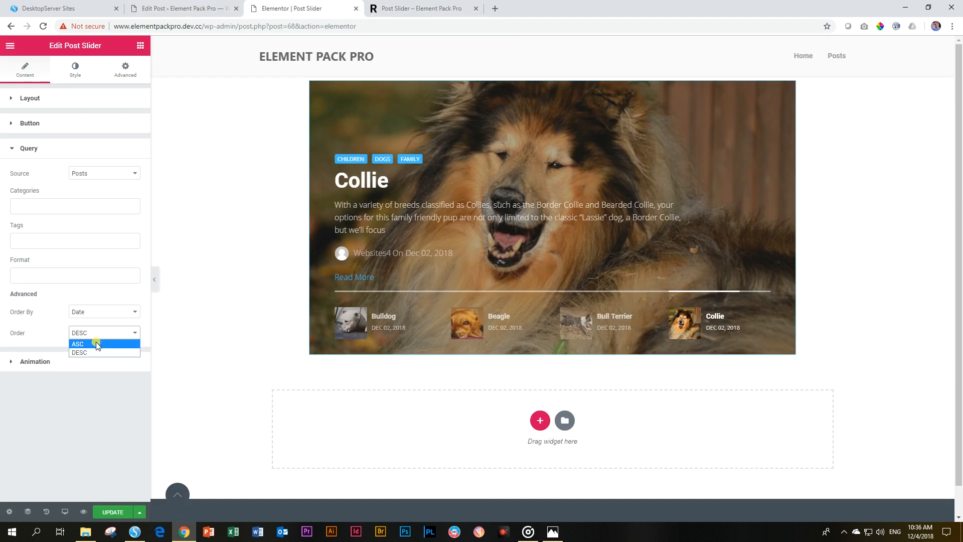
click(97, 344)
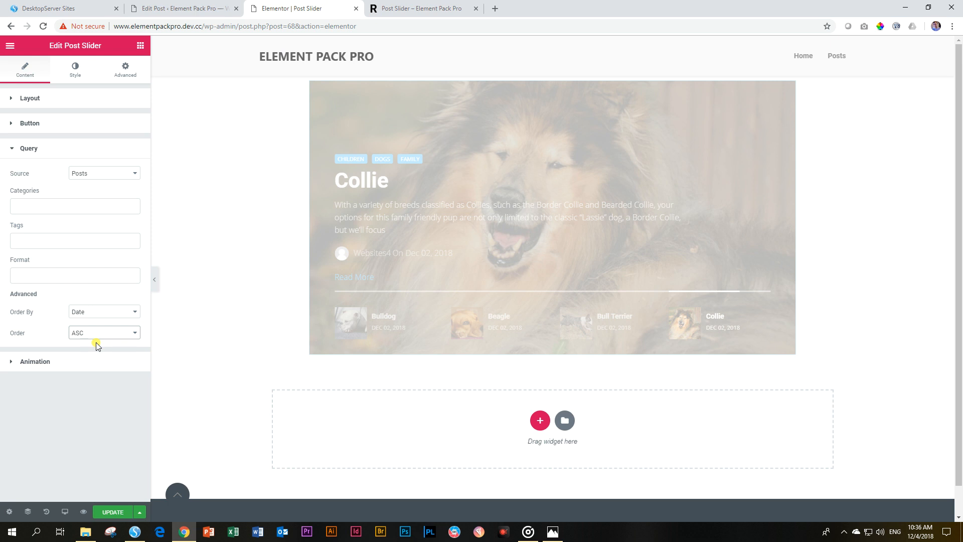